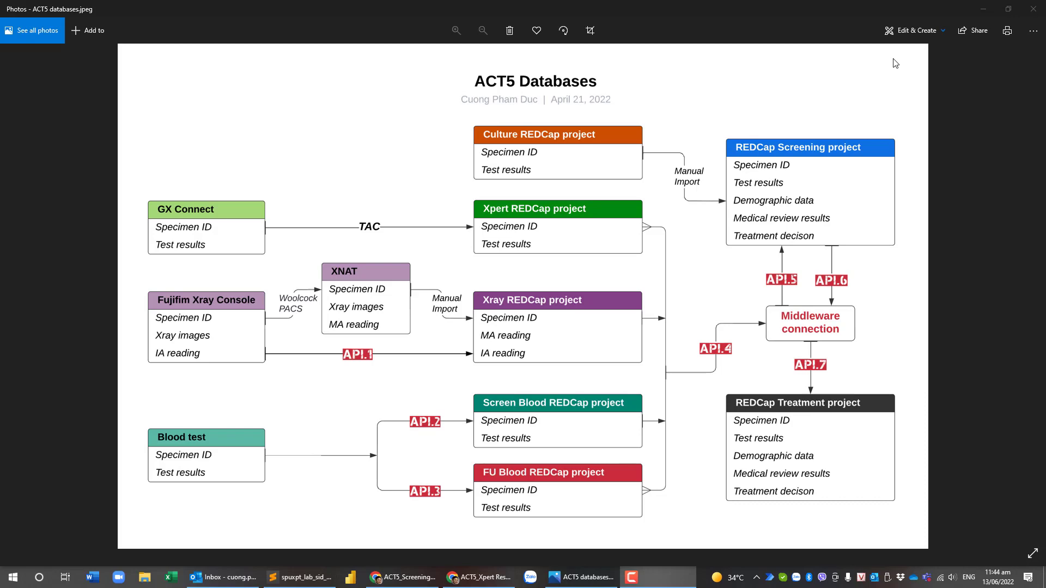
left_click(981, 13)
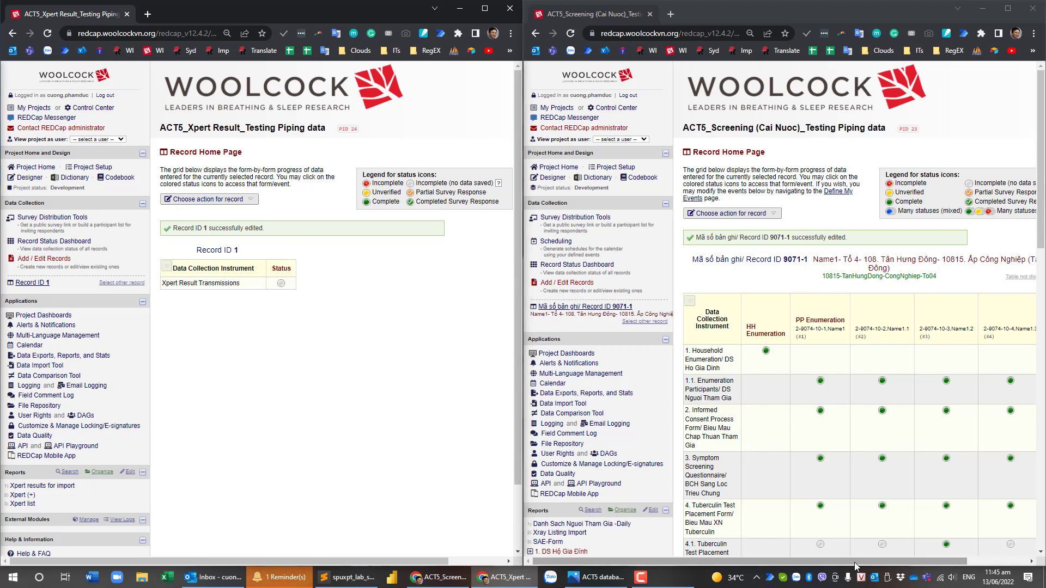
left_click_drag(856, 567, 946, 564)
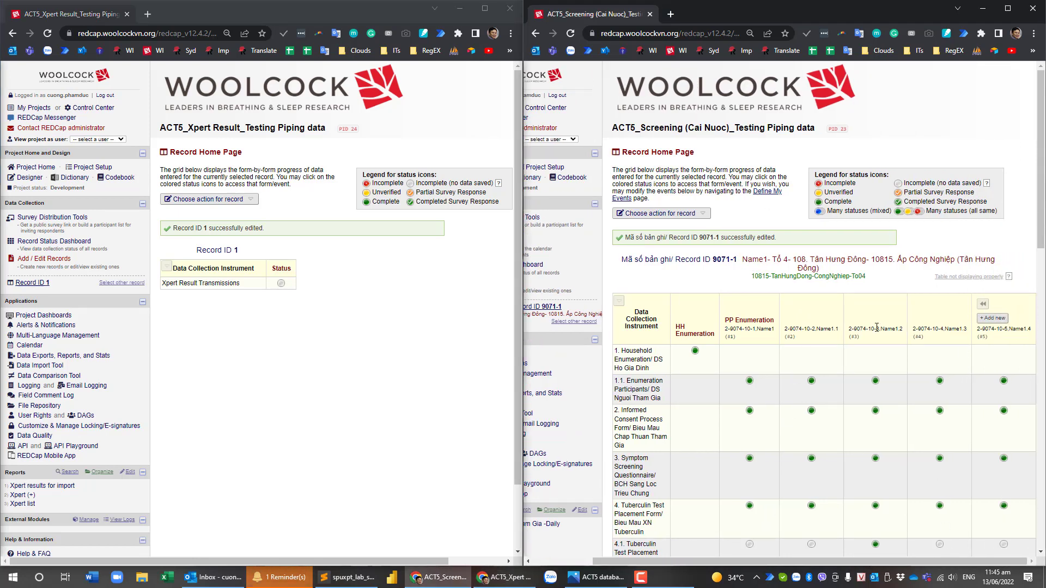
scroll(877, 328, "down", 2)
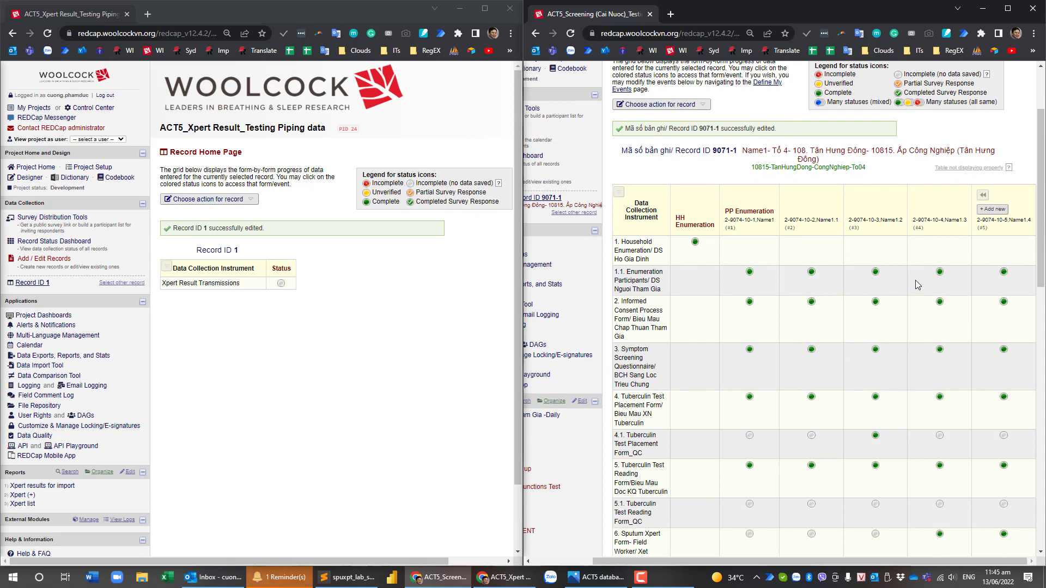
scroll(915, 281, "down", 1)
scroll(662, 444, "down", 2)
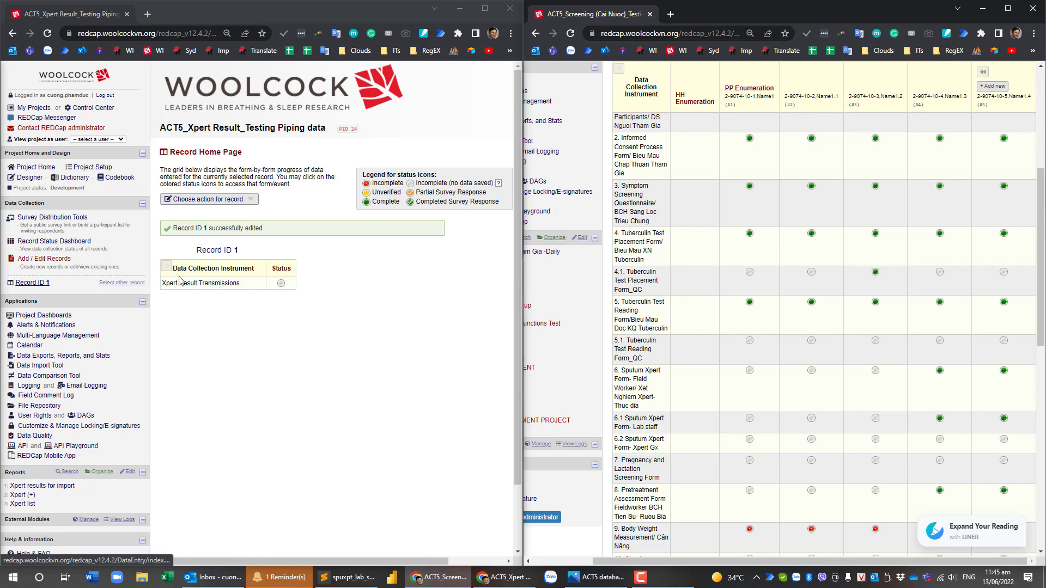
Open record 1's Xpert Result Transmissions form and enter SpecimenId 123456 and start date 13/06/2022.
left_click(282, 285)
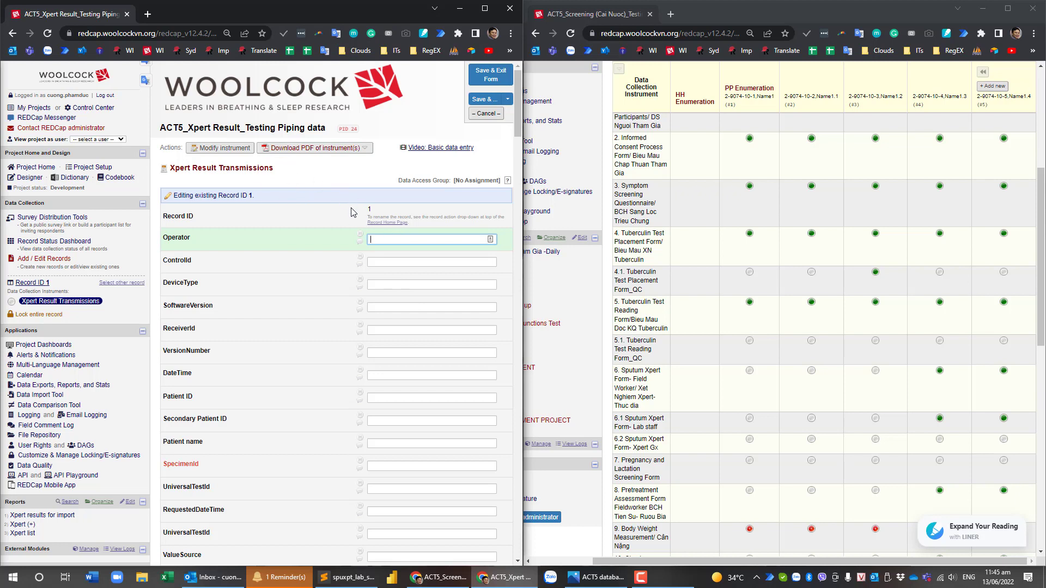
scroll(322, 227, "down", 3)
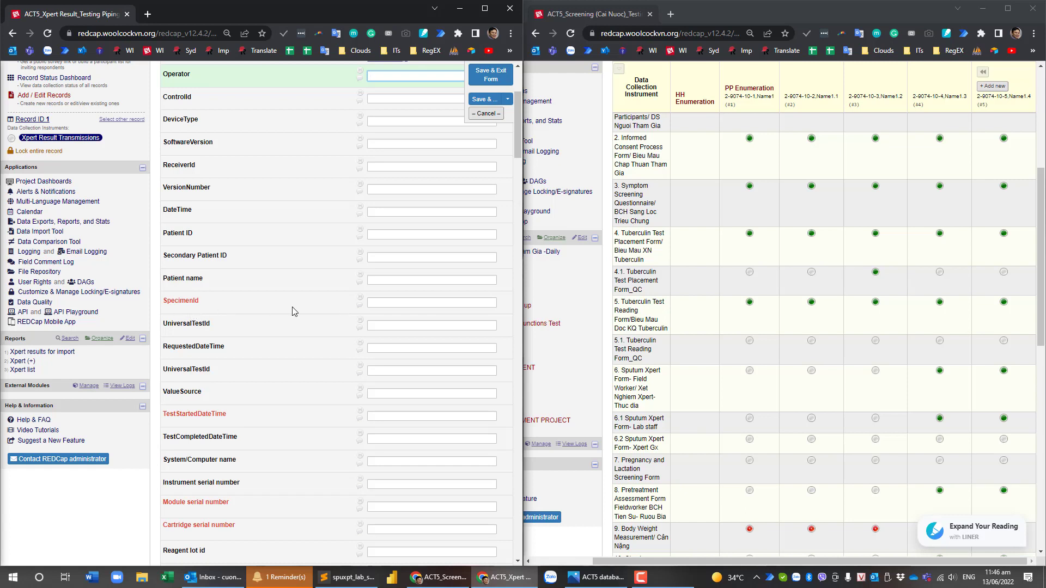
left_click(392, 305)
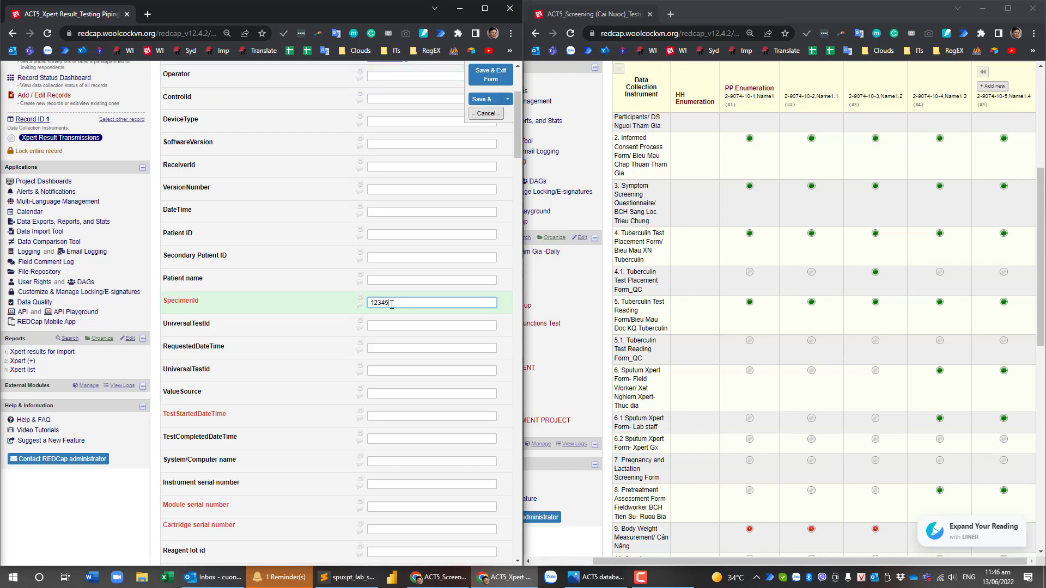
left_click(399, 415)
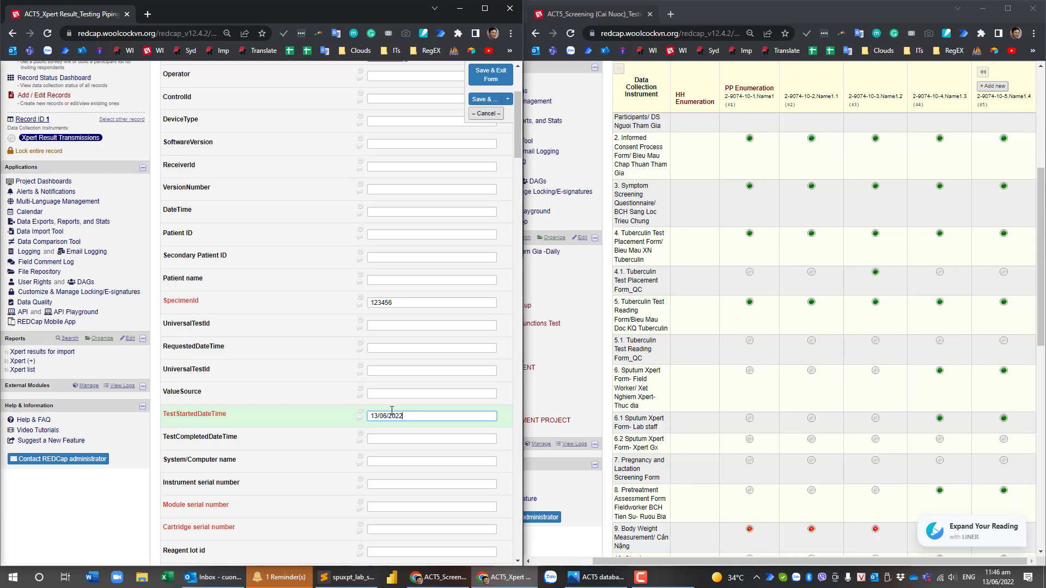
left_click(398, 507)
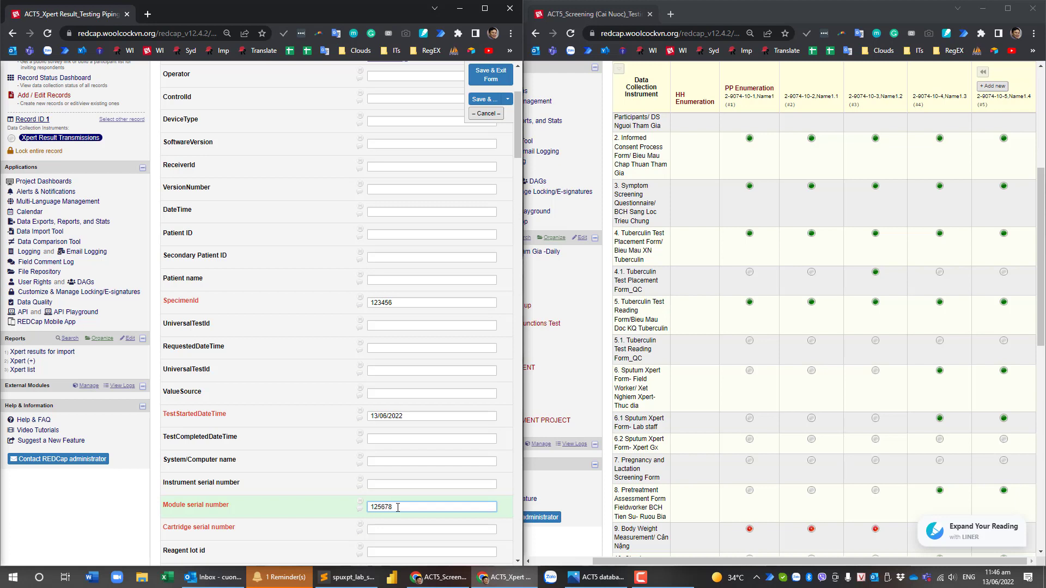
type("12567894254214")
left_click(407, 527)
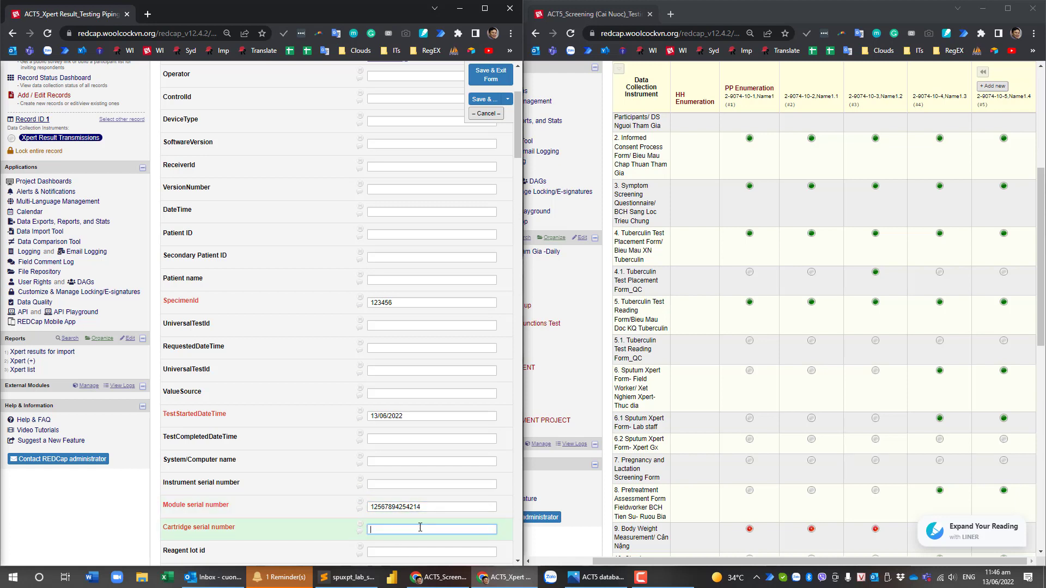
type("N78234uB9834")
scroll(422, 530, "down", 6)
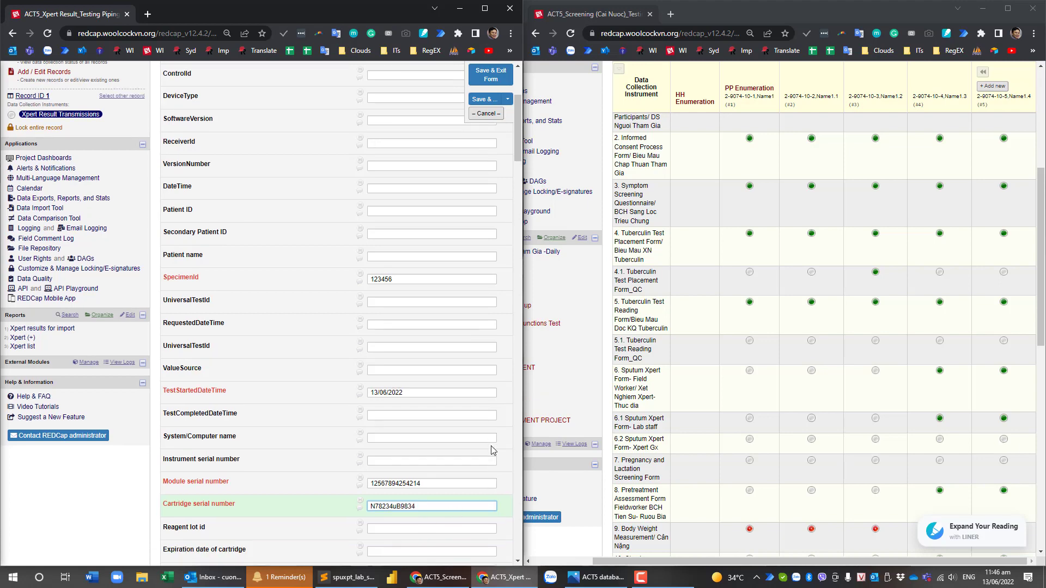
Enter MTB 2, RIF Resistance 2, and MTB Probes A–E as 0, 2, 4, 6, 34.
left_click(396, 317)
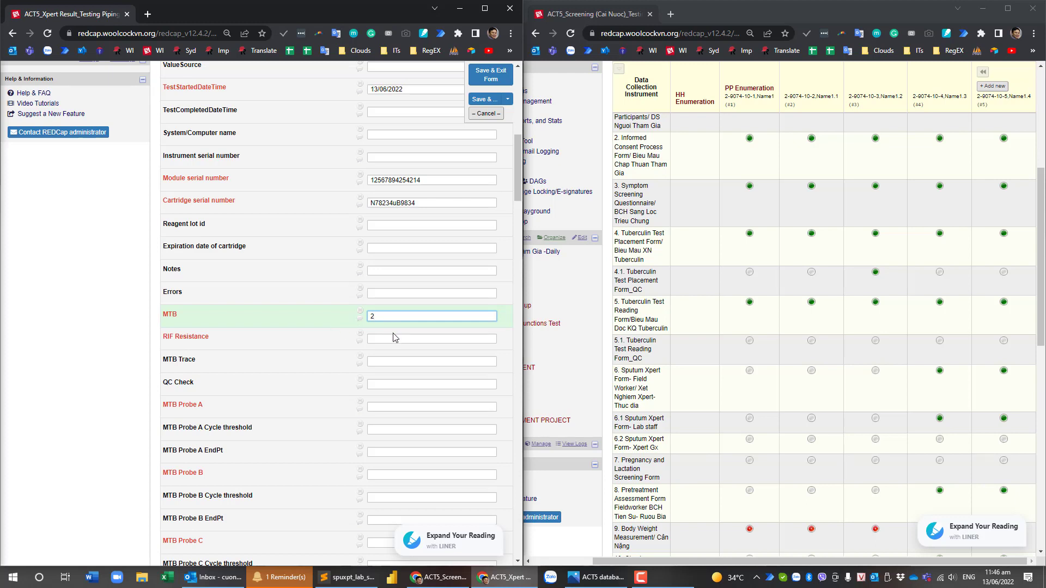
left_click(396, 341)
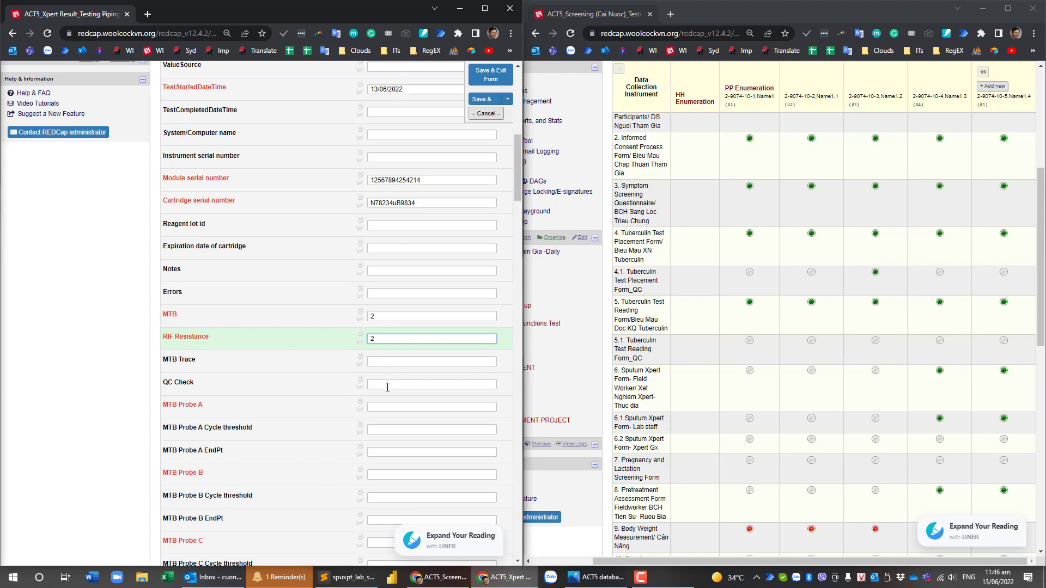
left_click(393, 404)
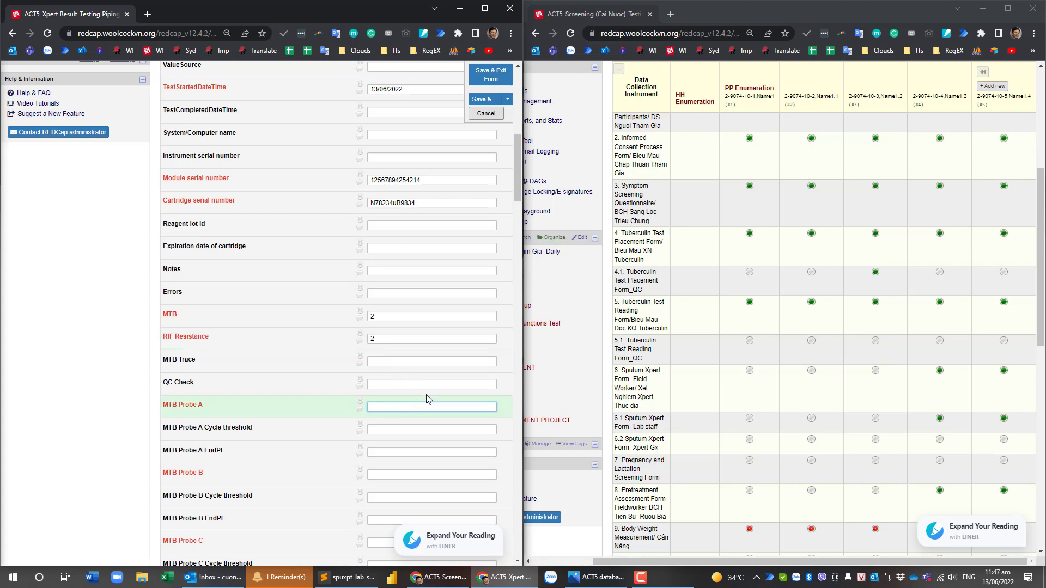
scroll(428, 403, "down", 1)
type("0")
left_click(382, 420)
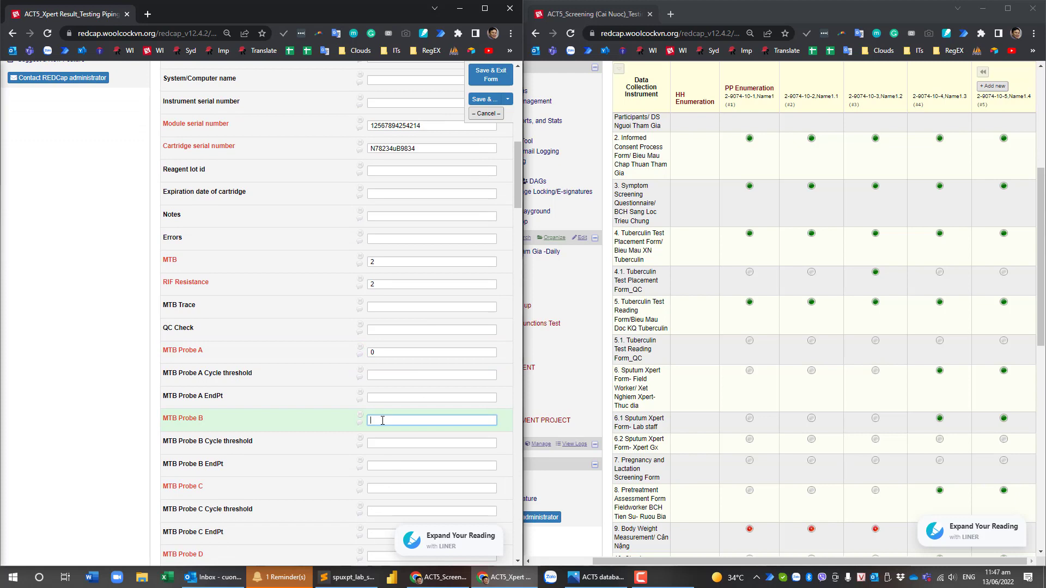
type("2")
left_click(384, 487)
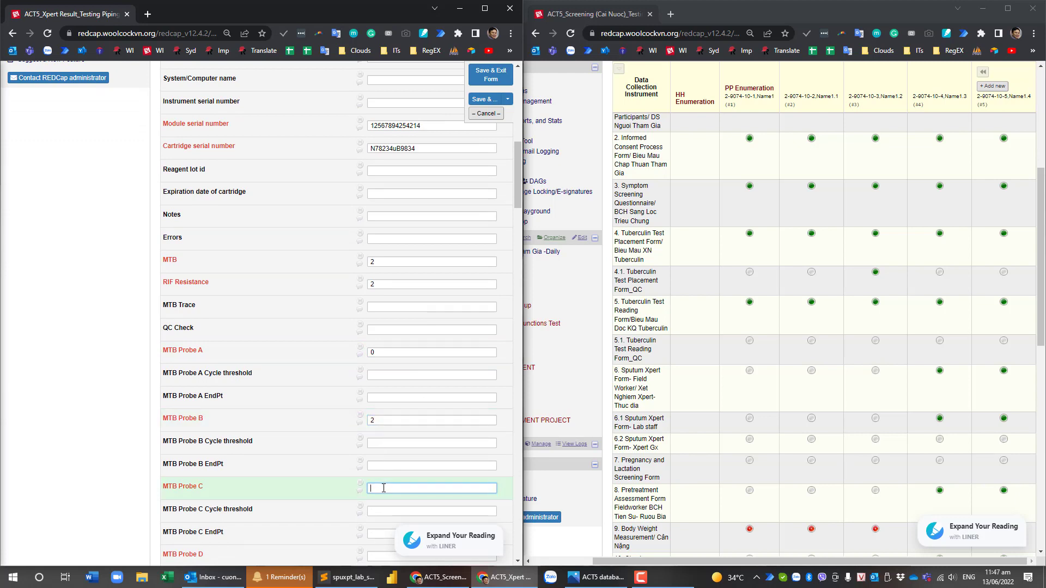
type("4")
scroll(383, 479, "down", 2)
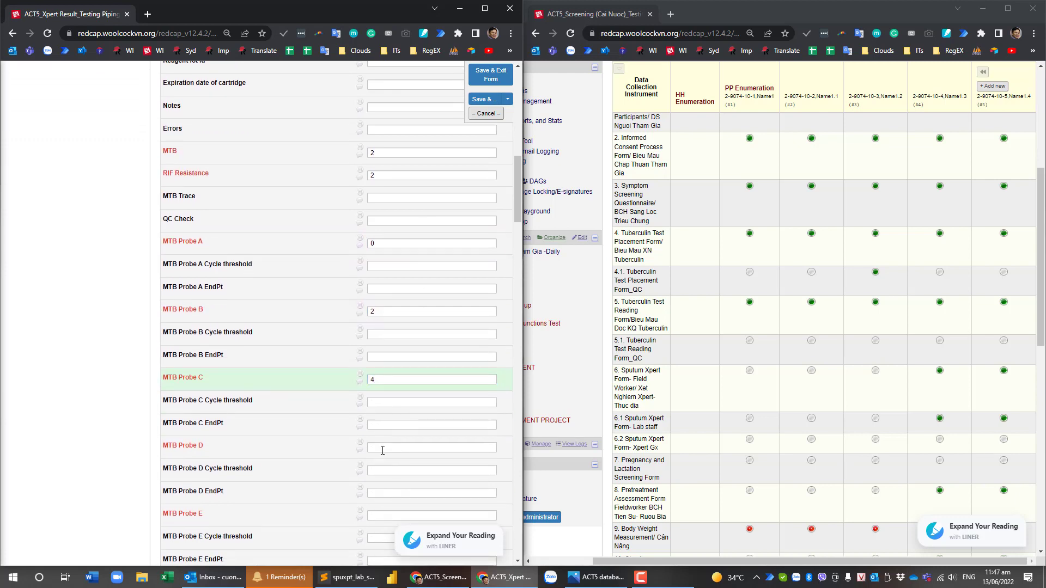
left_click(383, 449)
type("6")
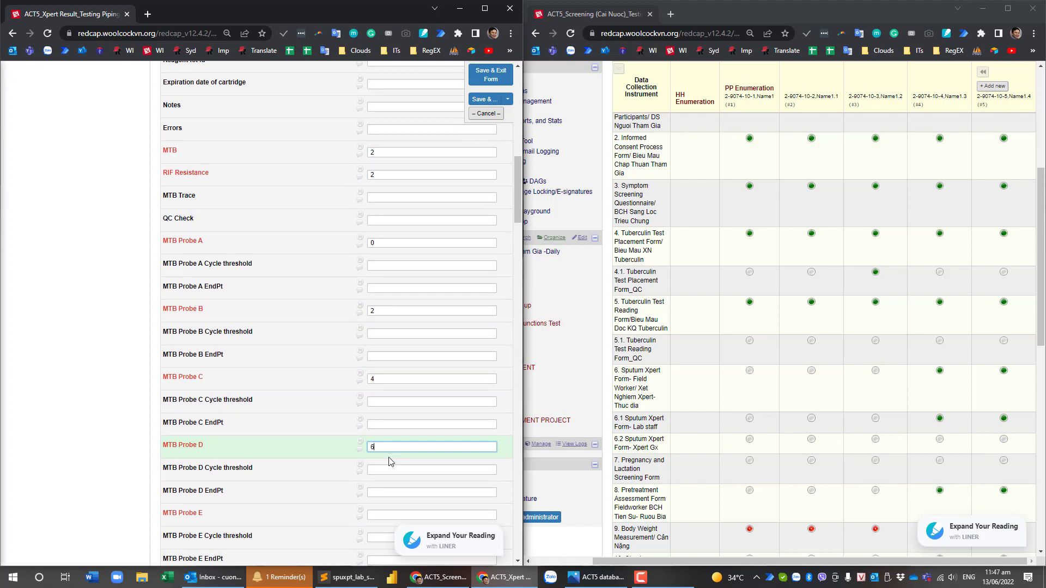
scroll(356, 382, "down", 3)
left_click(377, 354)
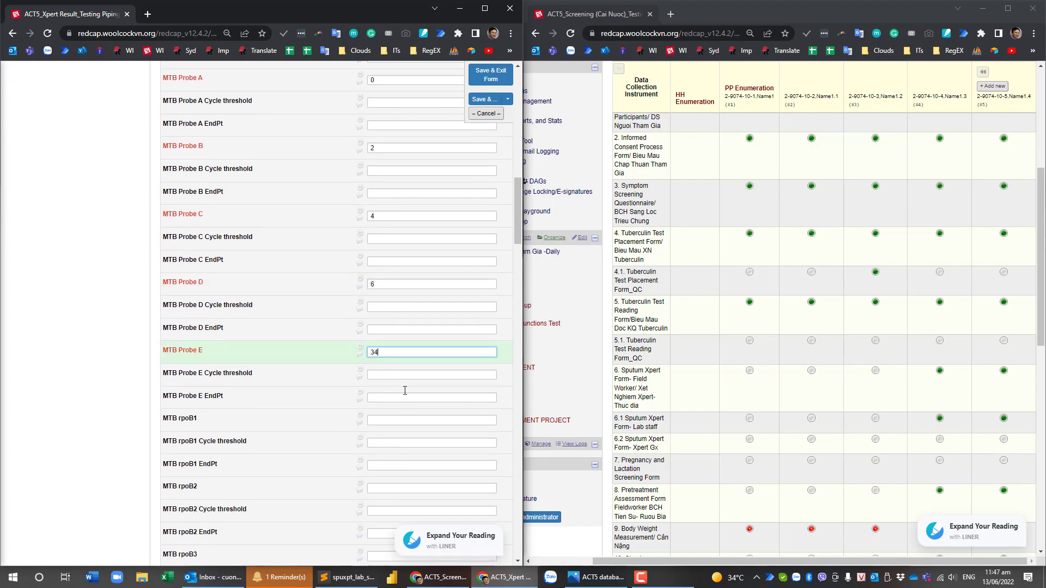
scroll(405, 390, "down", 20)
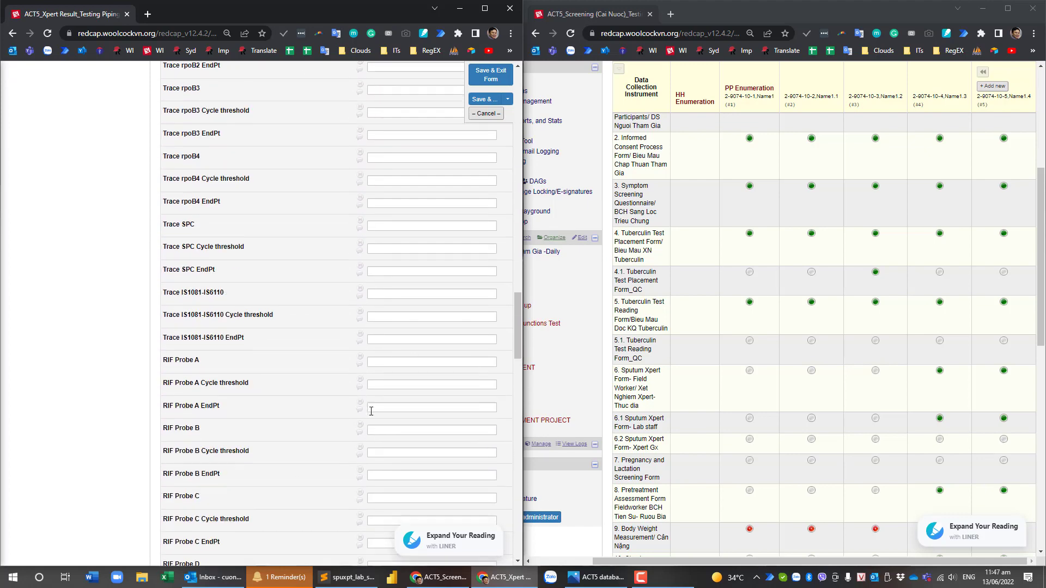
Enter QC-1 435 and QC-2 657546, then save and exit the form.
scroll(371, 411, "down", 20)
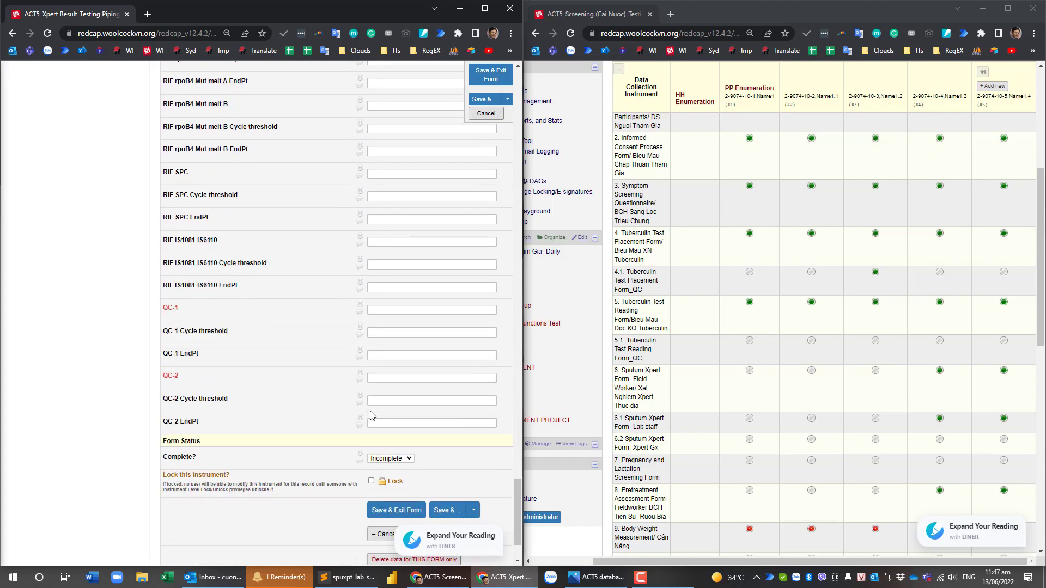
left_click(402, 311)
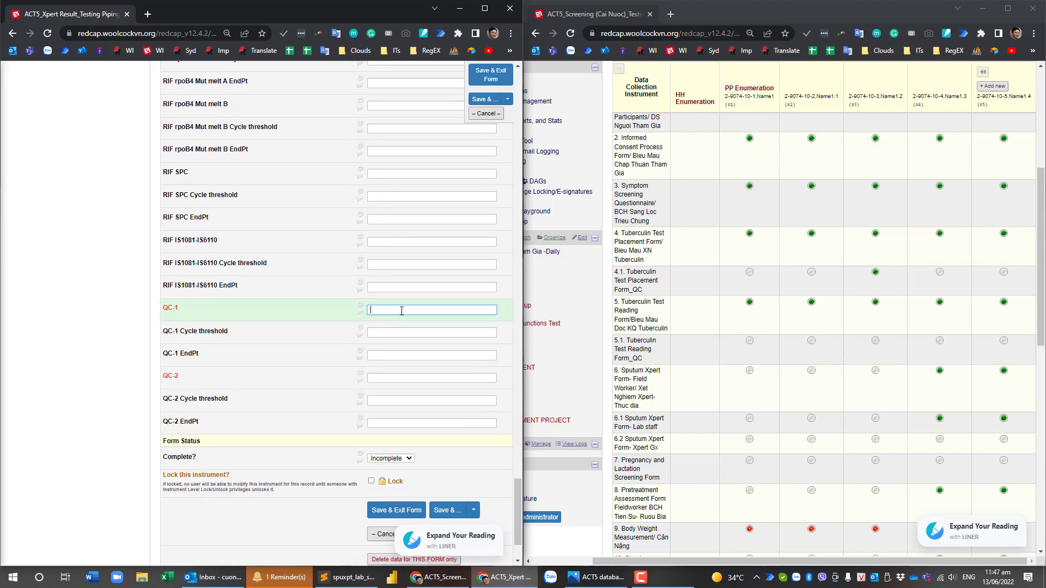
type("435")
left_click(386, 379)
type("657546")
scroll(458, 461, "down", 1)
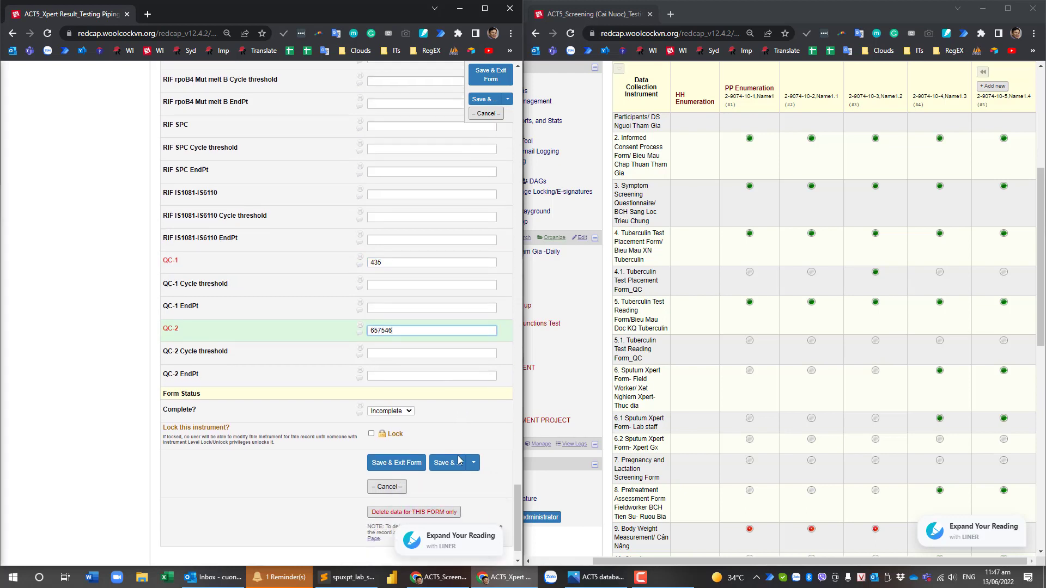
left_click(396, 453)
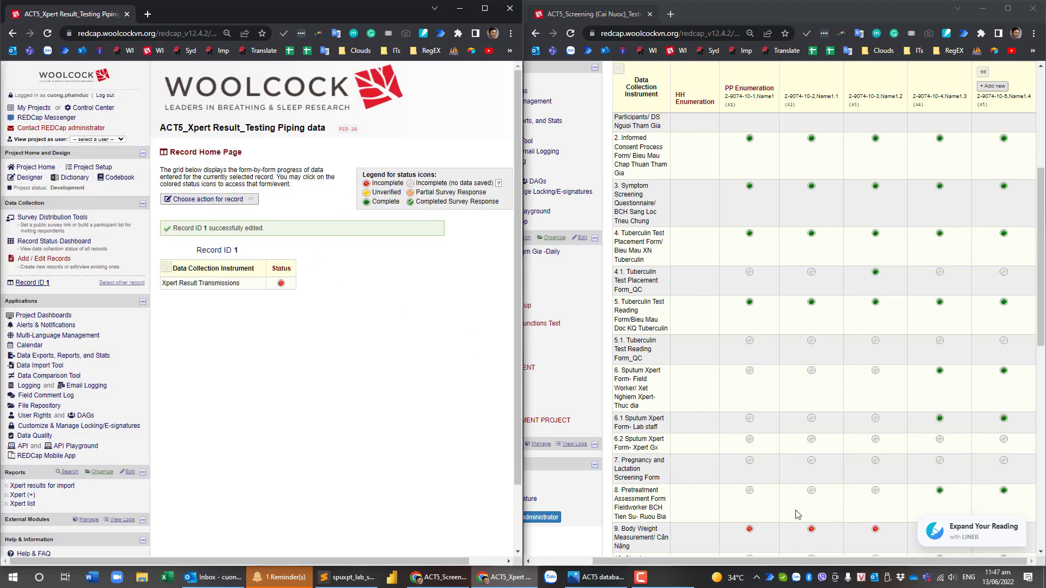
Check the Screening project grid, then reopen record 1's Xpert Result Transmissions form showing SpecimenId 123456.
left_click(747, 565)
scroll(747, 143, "up", 5)
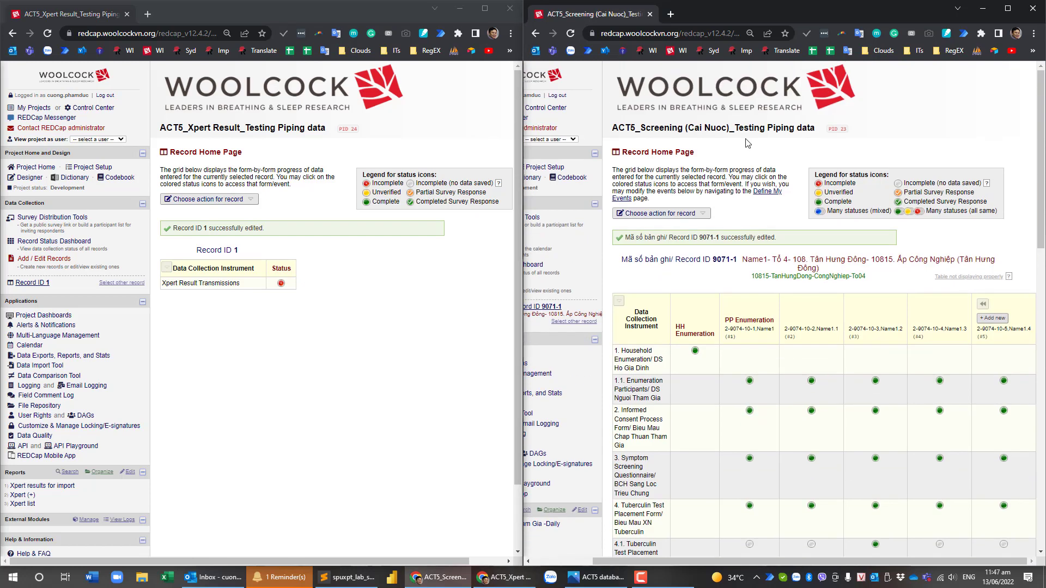
scroll(875, 340, "down", 4)
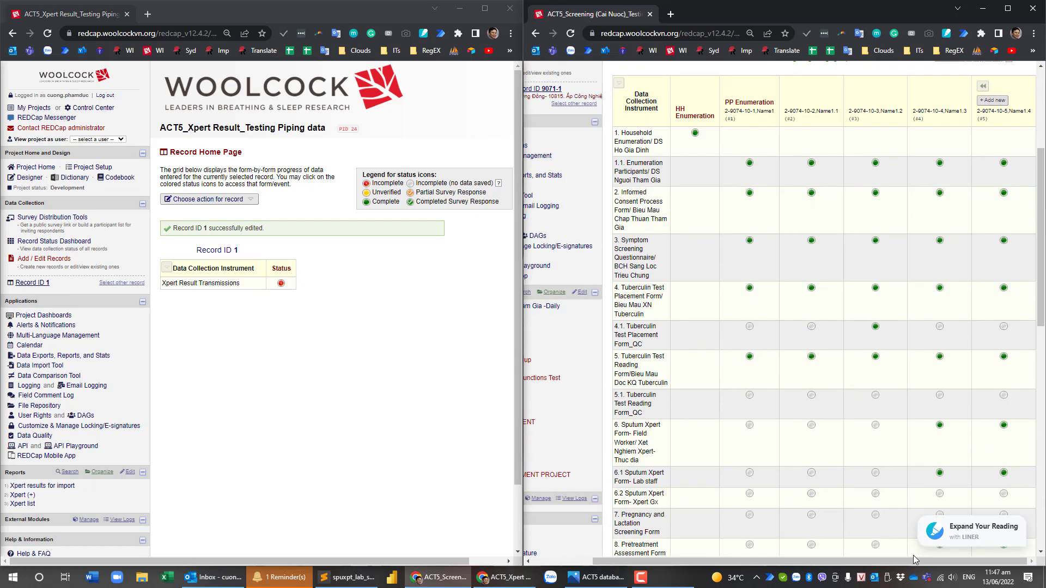
scroll(920, 382, "down", 2)
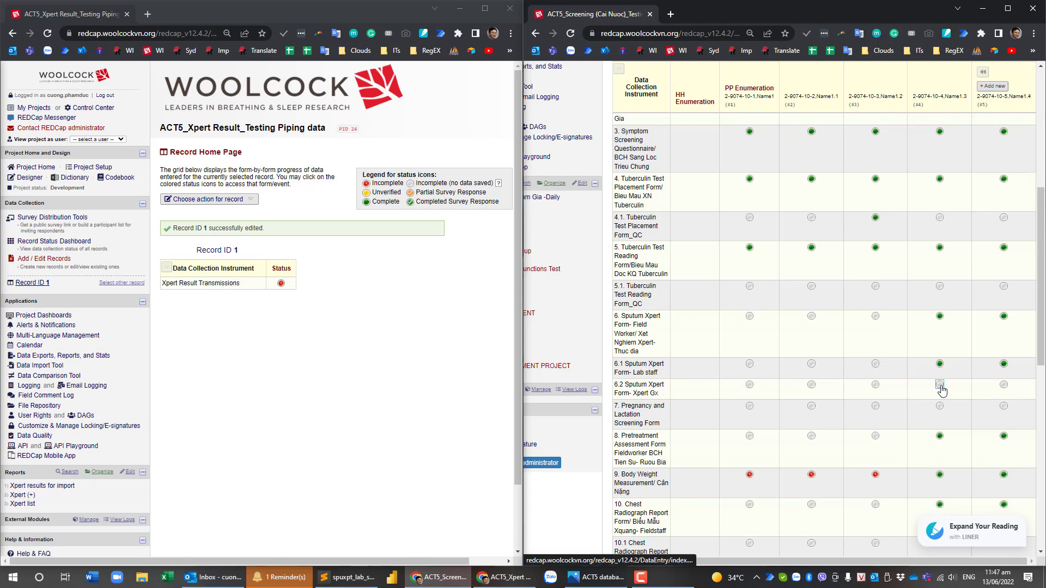
left_click(281, 283)
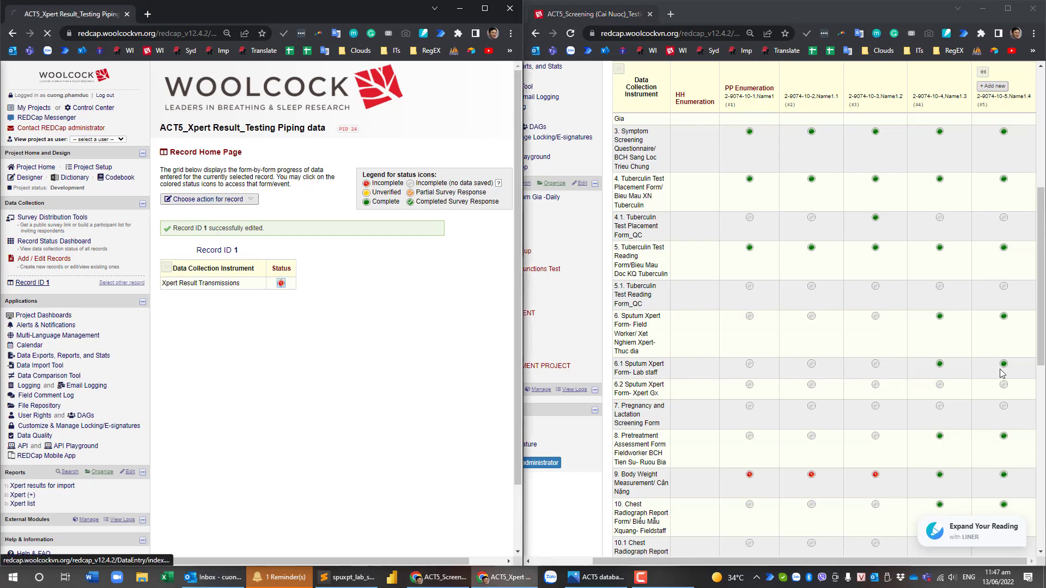
scroll(941, 327, "up", 3)
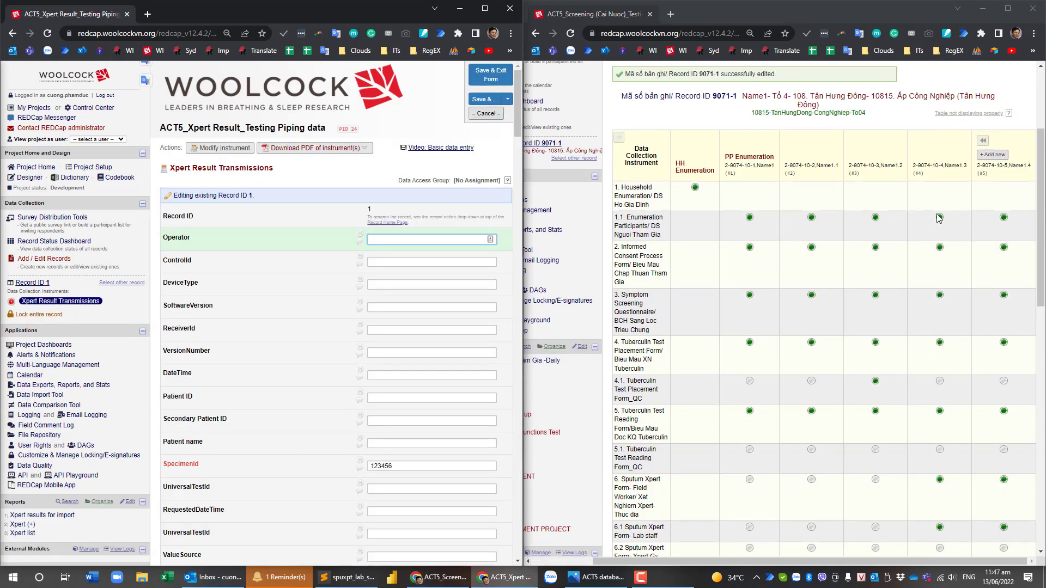
scroll(940, 217, "down", 4)
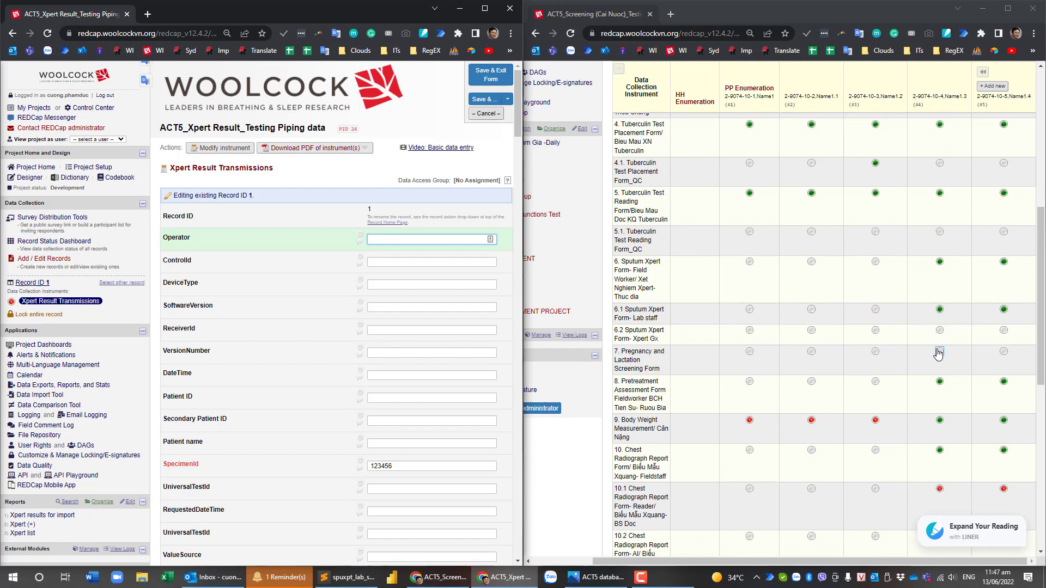
Enter sample ID 123456 on the 6.2 Sputum Xpert form instance #4 and save, dismissing the required-fields note.
left_click(940, 331)
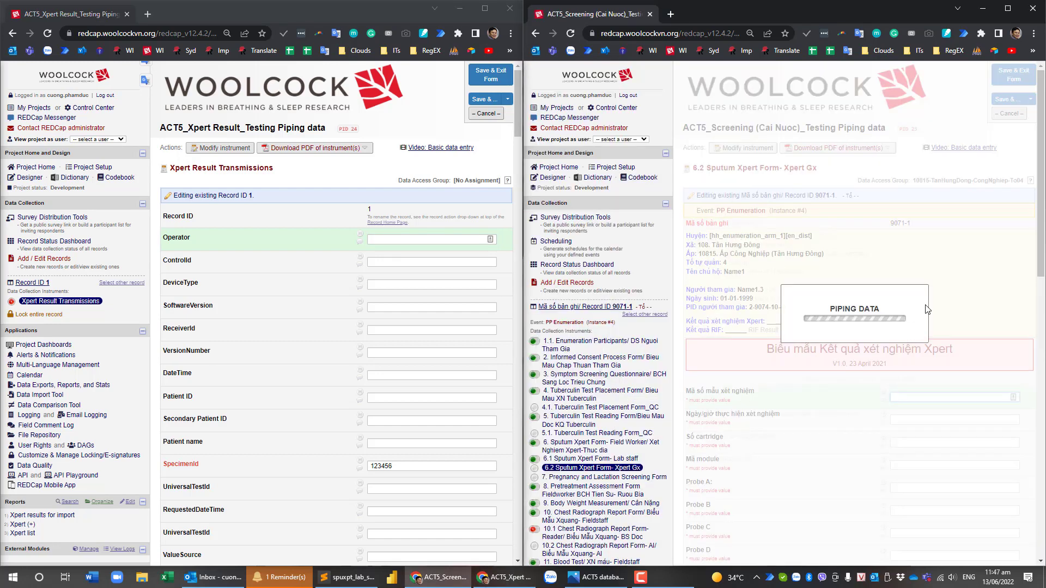
scroll(929, 309, "down", 2)
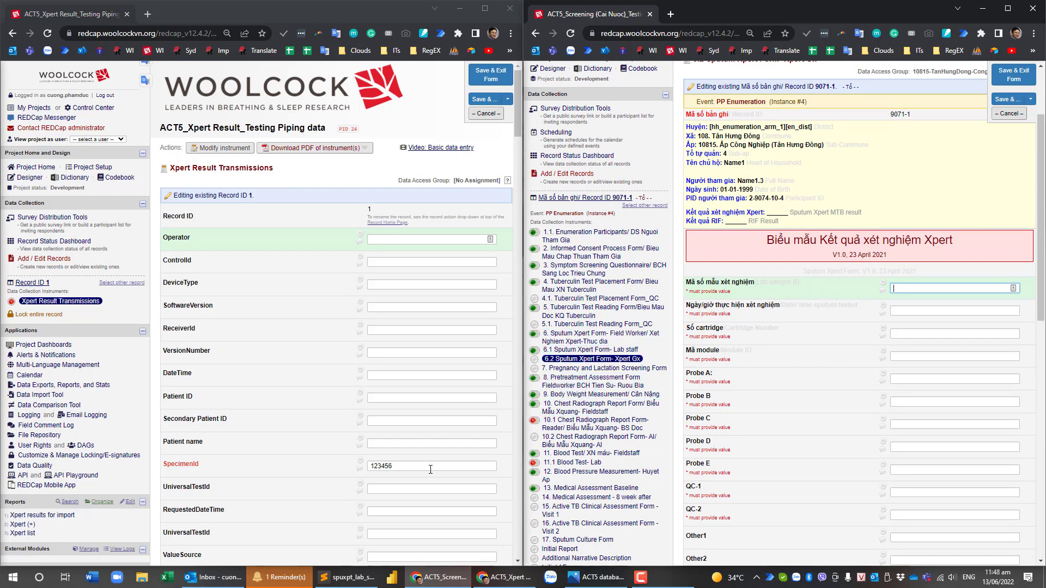
left_click(936, 289)
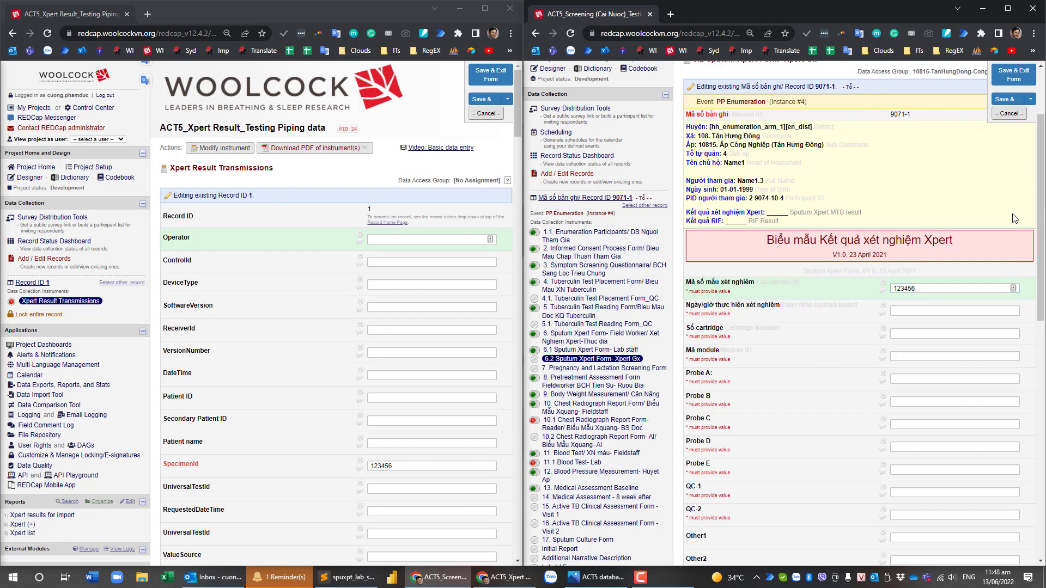
left_click(1021, 79)
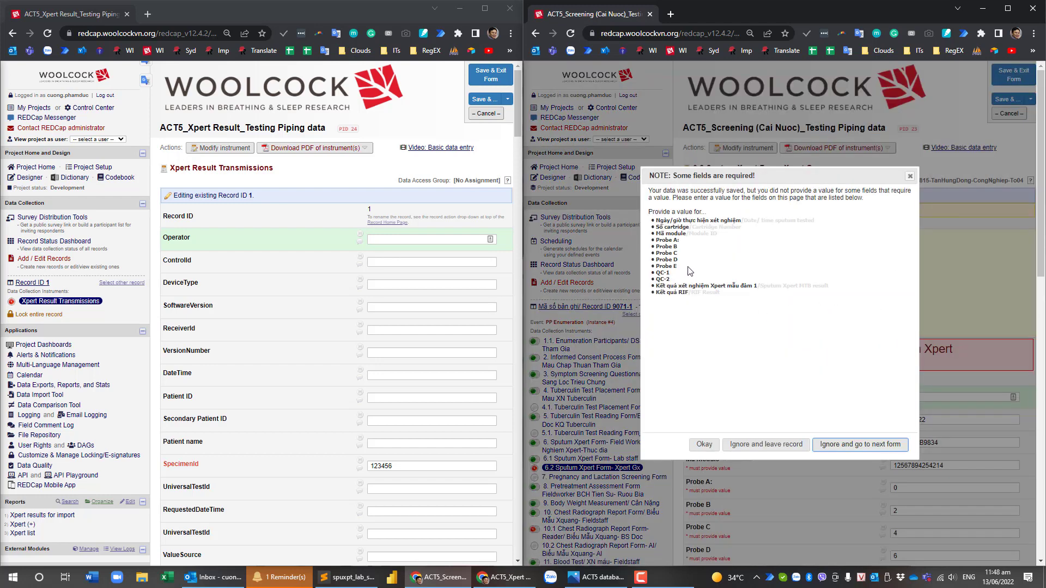
left_click(710, 448)
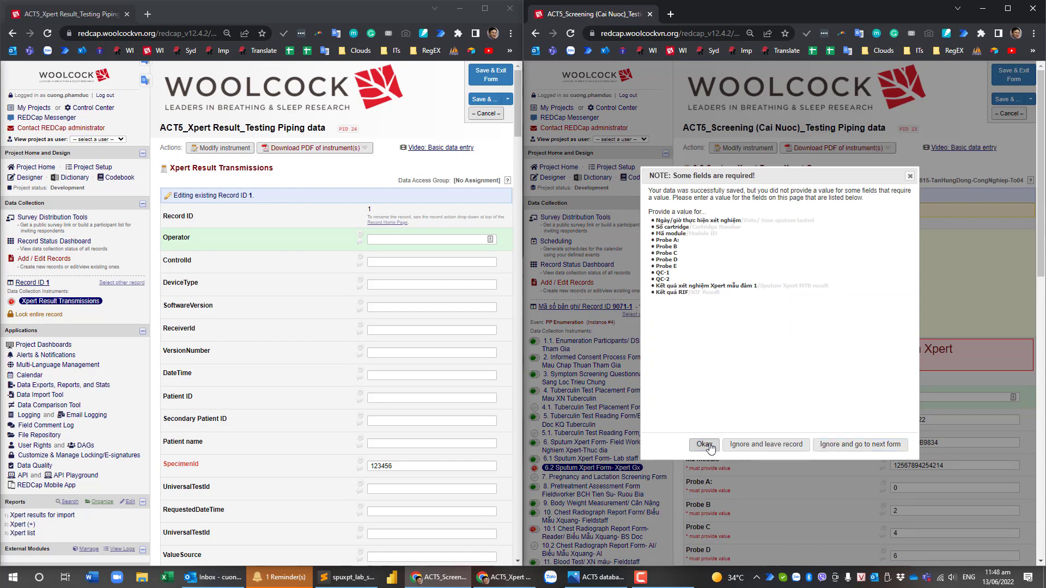
scroll(926, 403, "down", 2)
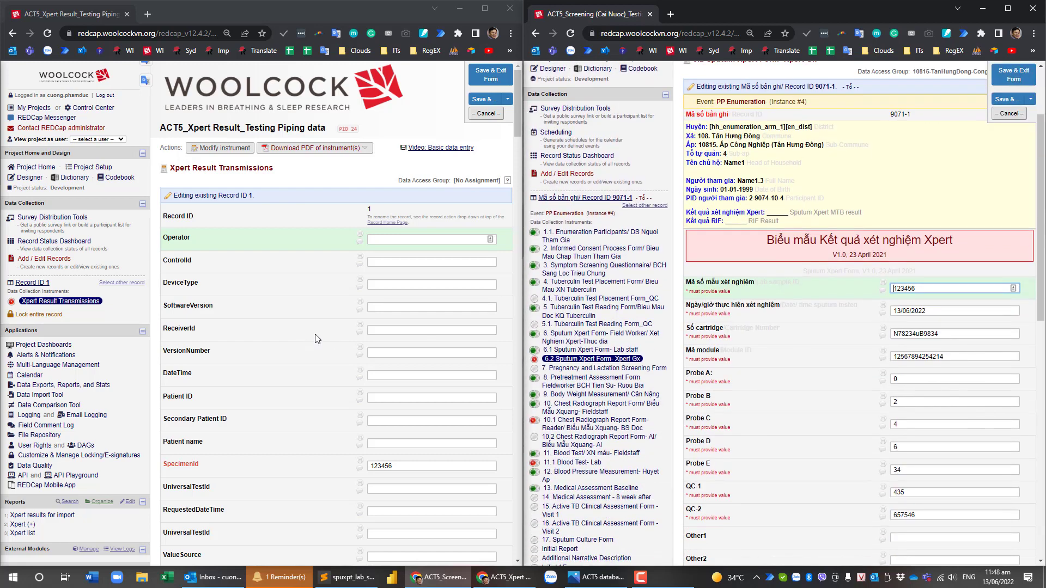
scroll(452, 222, "down", 2)
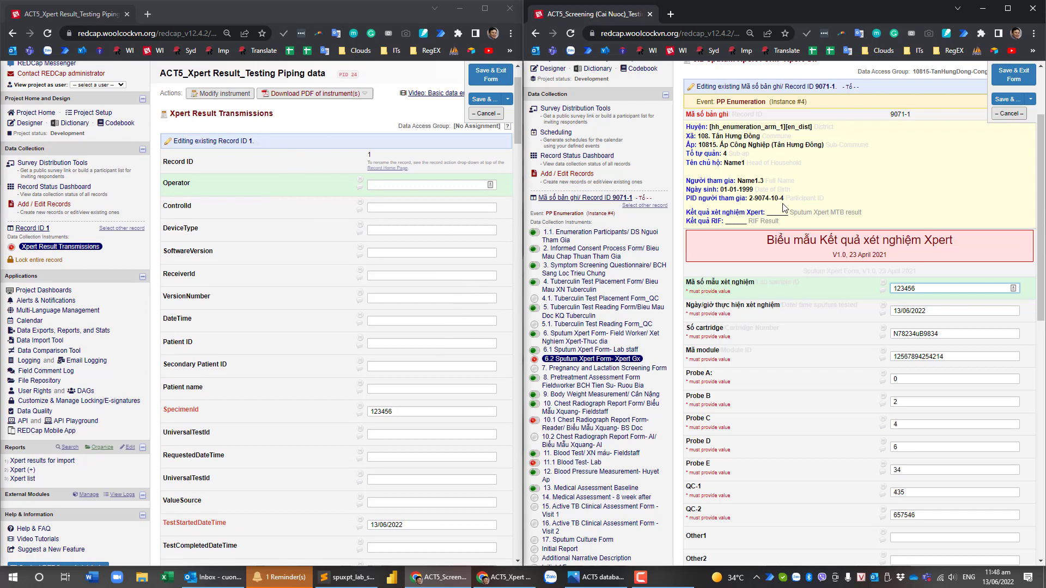
scroll(768, 236, "down", 2)
scroll(272, 246, "down", 4)
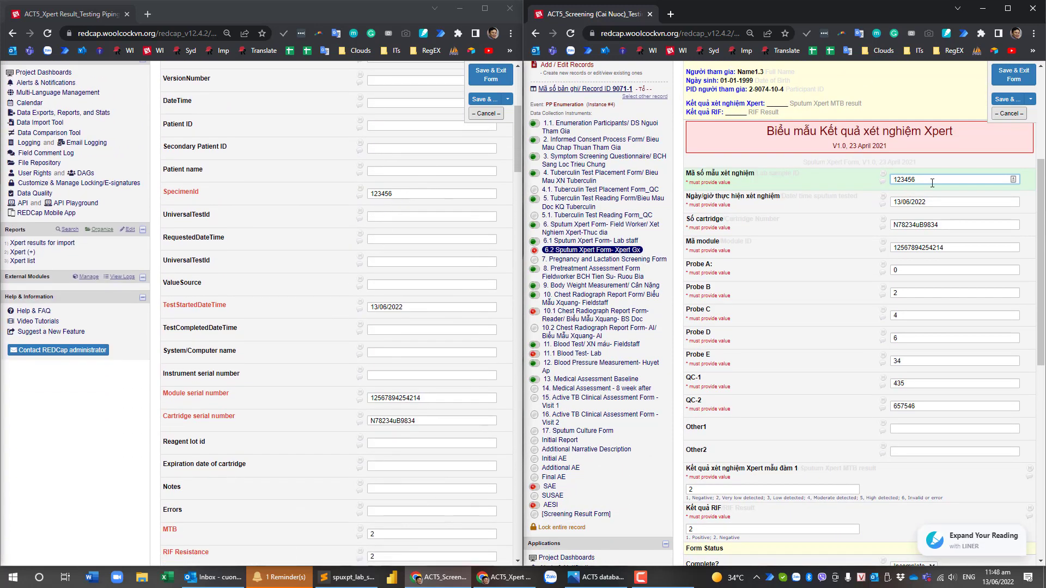
left_click(428, 307)
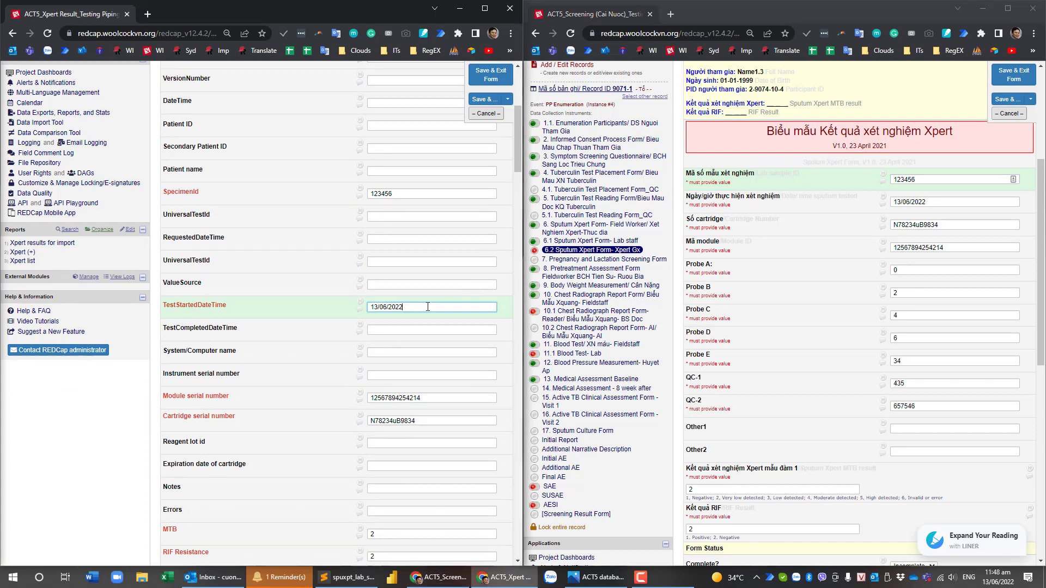
scroll(410, 366, "down", 2)
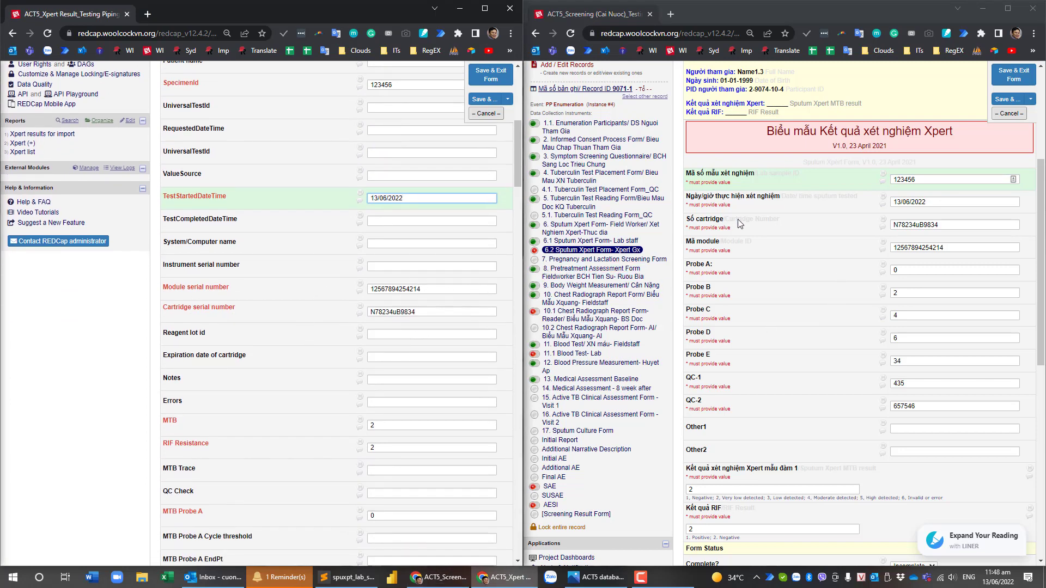
double_click(431, 312)
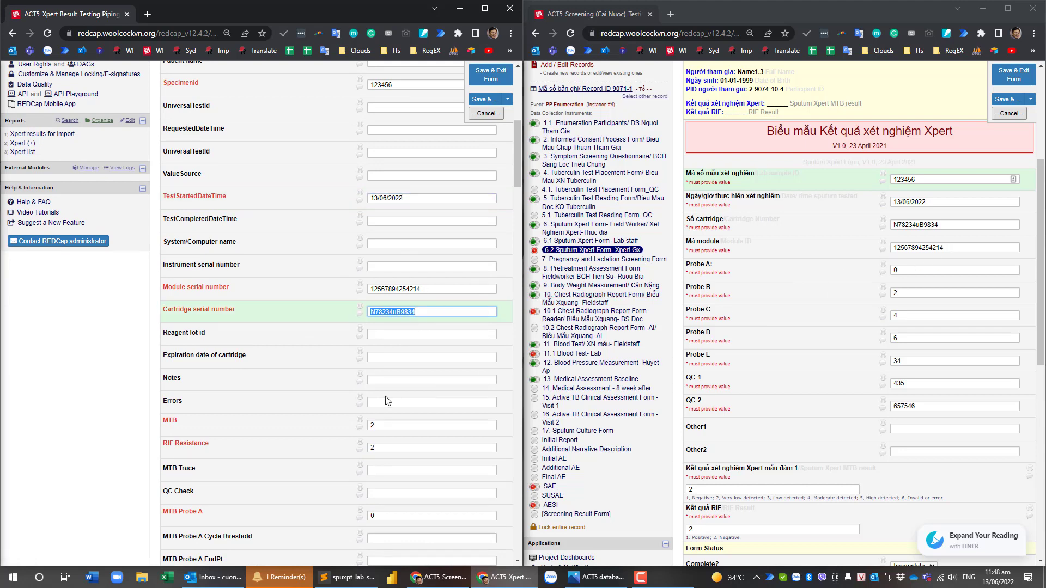
scroll(386, 401, "down", 4)
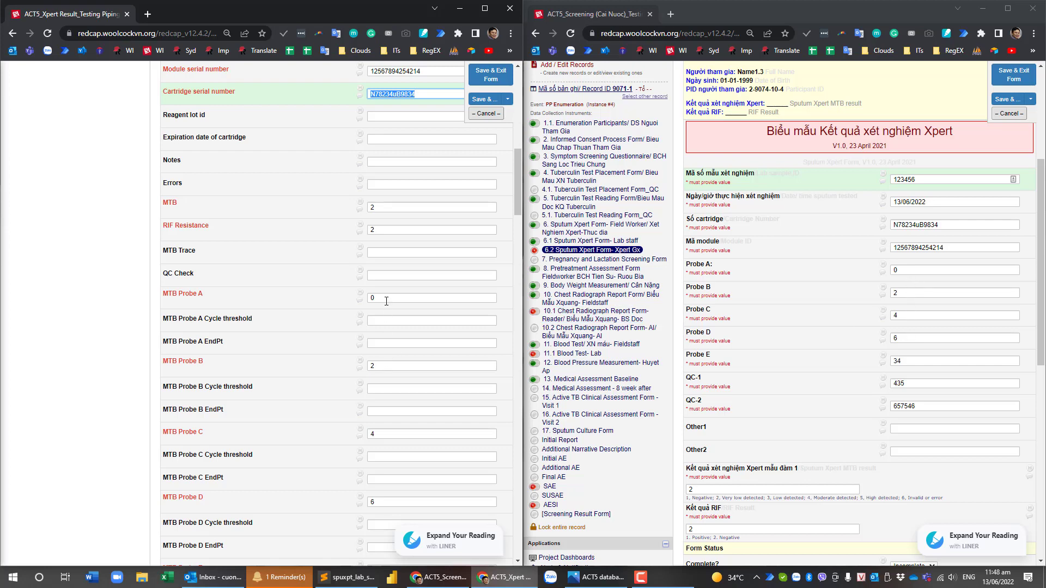
scroll(393, 452, "down", 2)
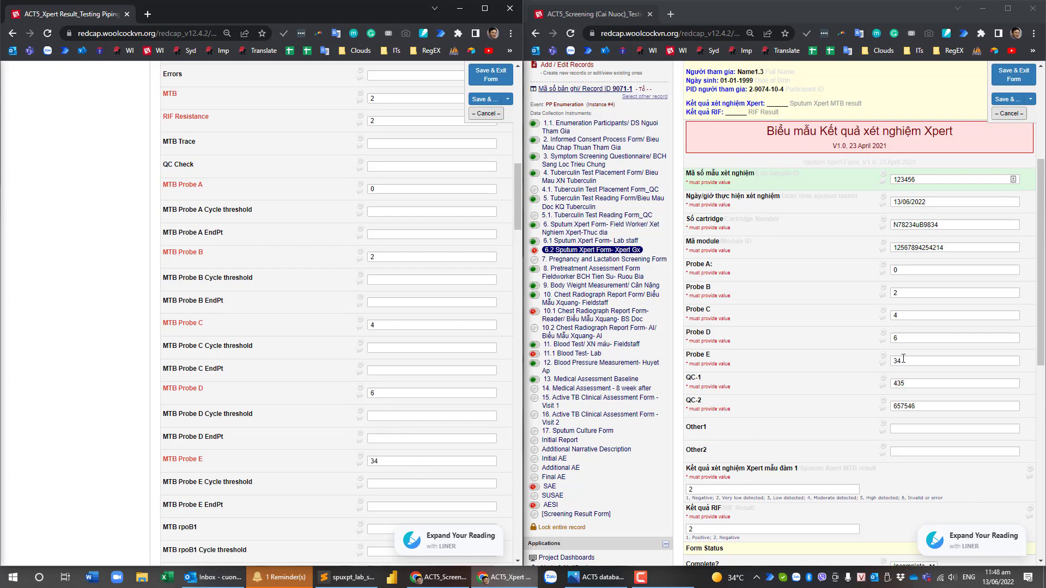
scroll(411, 436, "down", 15)
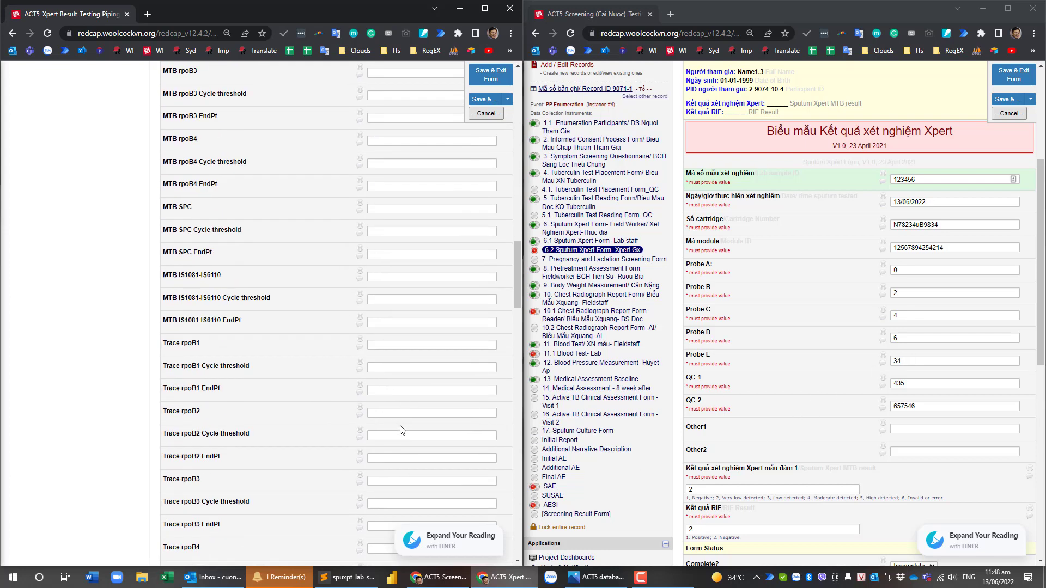
scroll(396, 413, "down", 15)
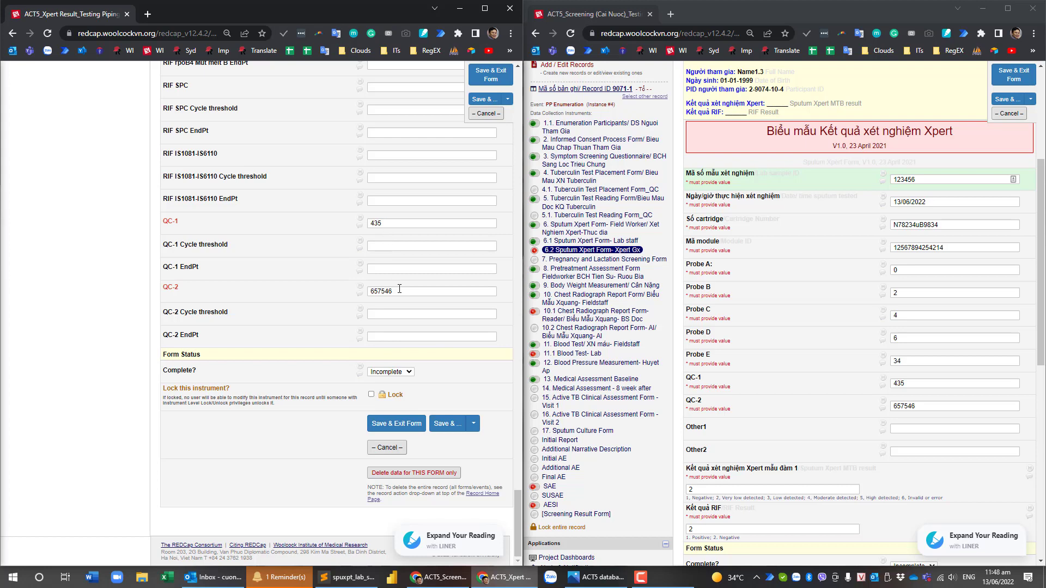
scroll(399, 289, "up", 15)
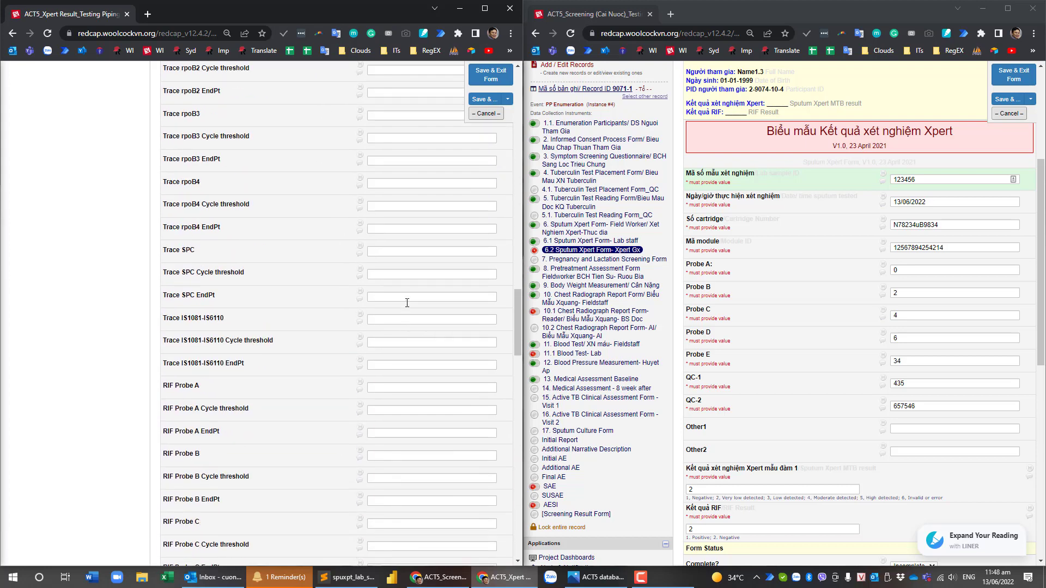
scroll(414, 297, "up", 10)
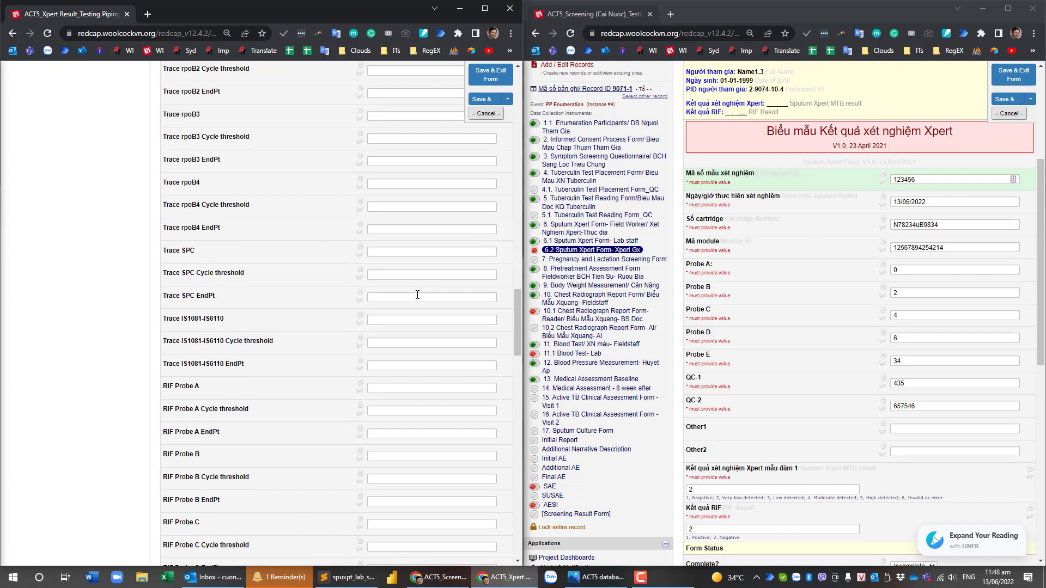
scroll(418, 293, "up", 12)
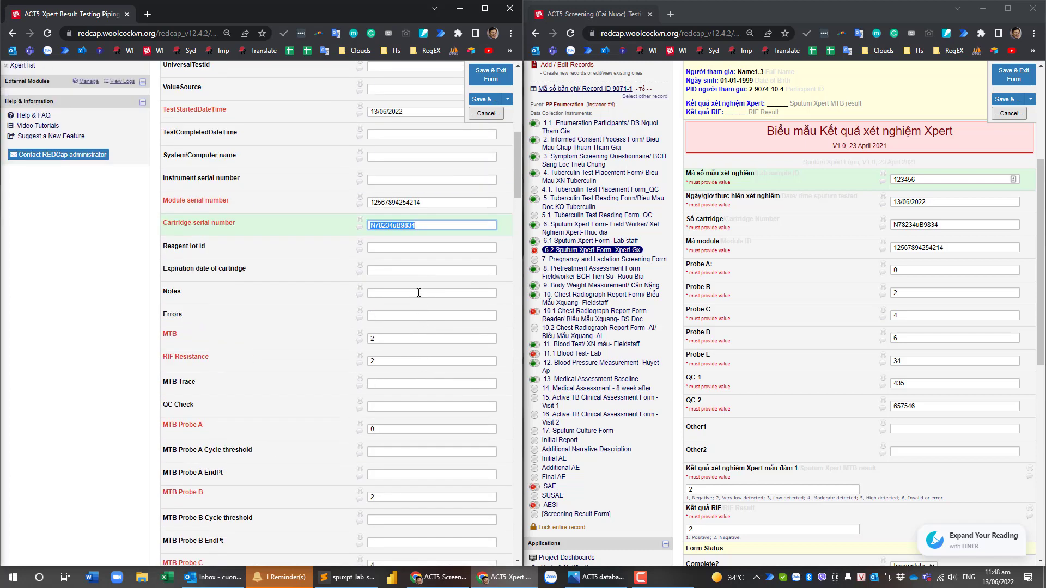
scroll(904, 424, "down", 4)
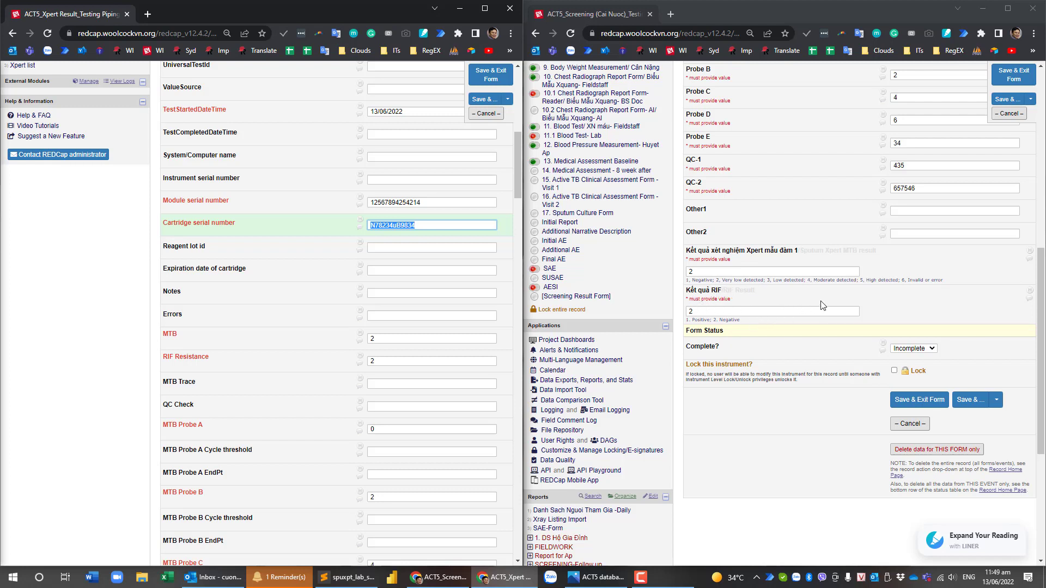
scroll(838, 295, "up", 1)
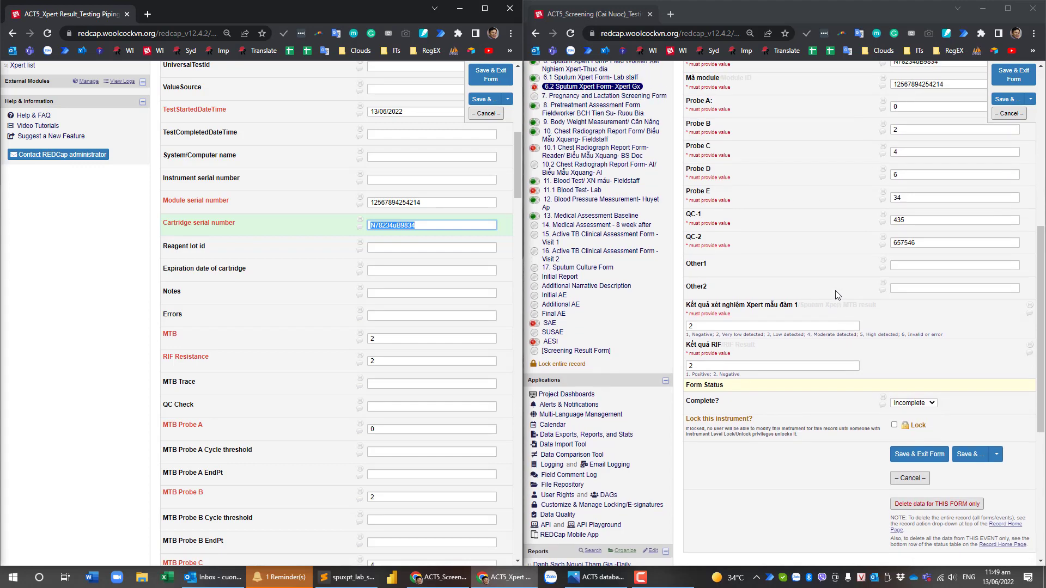
scroll(838, 295, "up", 4)
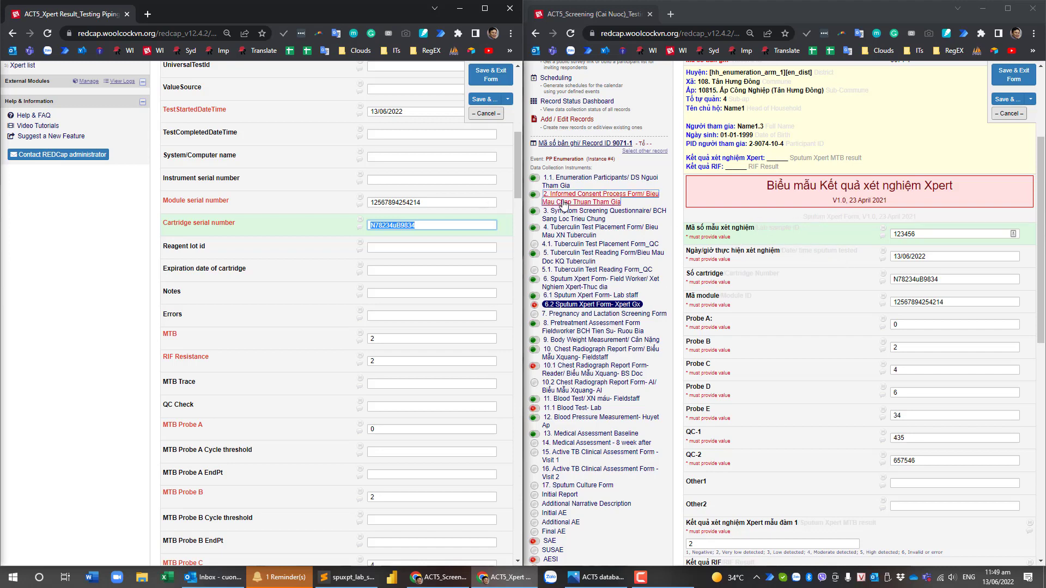
scroll(849, 238, "up", 1)
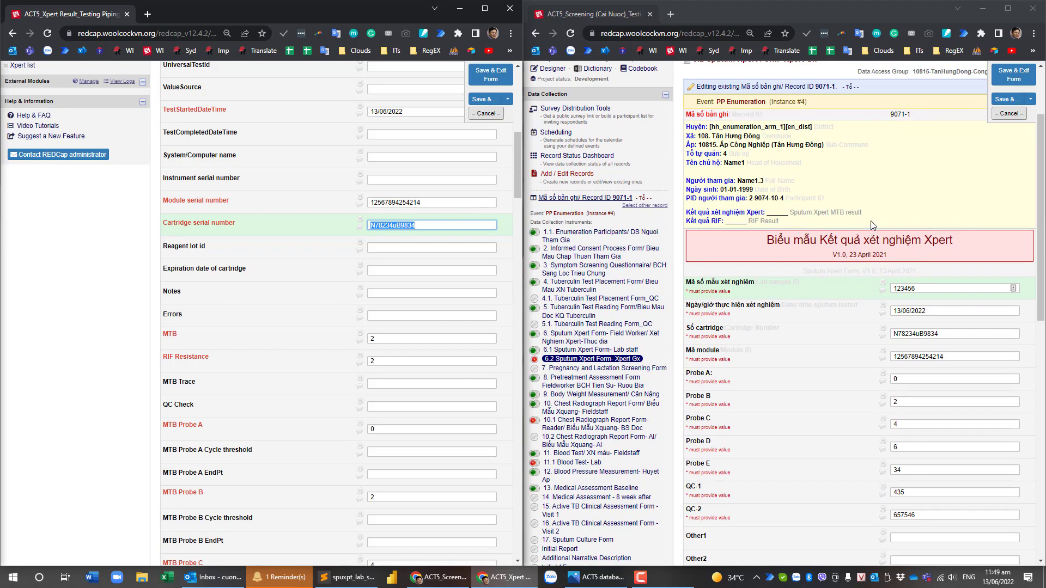
scroll(432, 168, "up", 4)
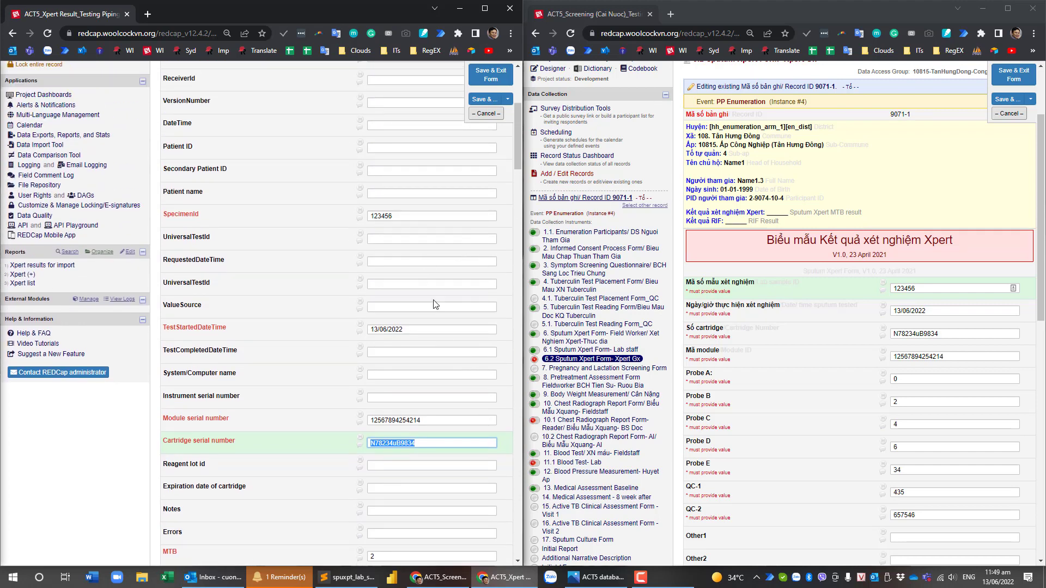
scroll(425, 331, "down", 3)
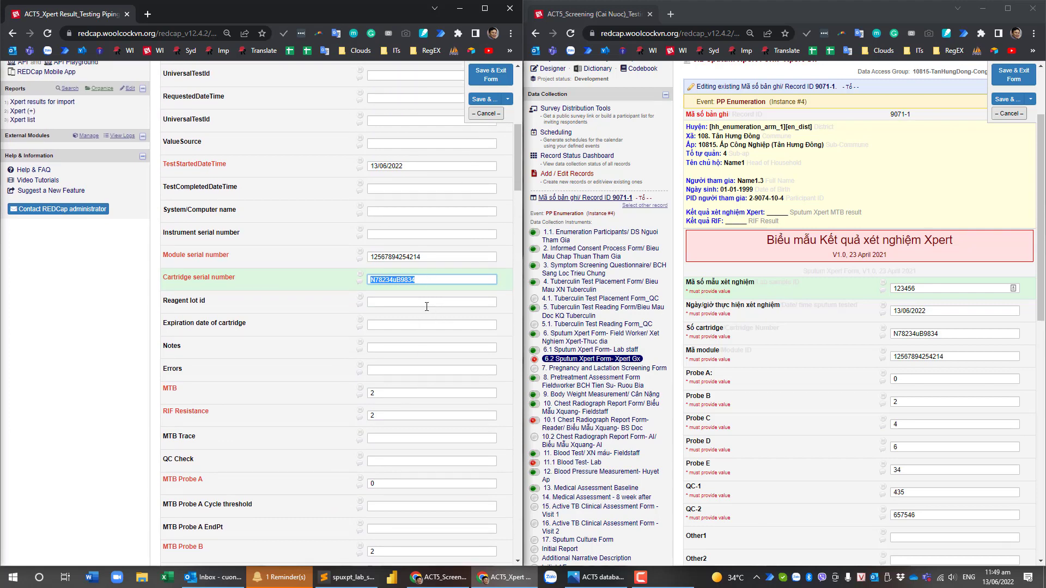
Replace the MTB value 2 with 5 on Xpert Result record 1 and save it.
double_click(376, 393)
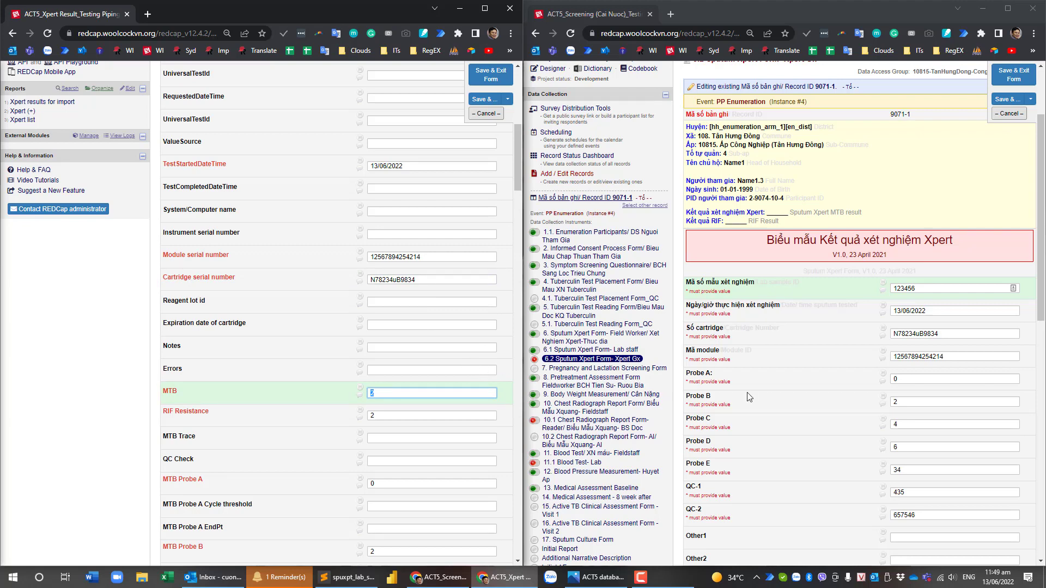
scroll(747, 397, "down", 3)
scroll(751, 399, "down", 1)
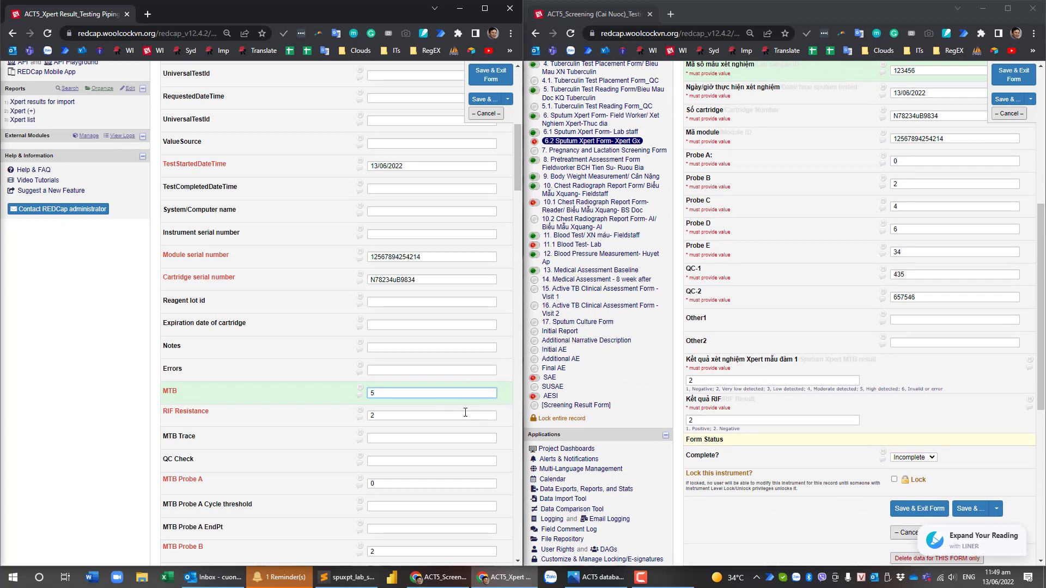
left_click(491, 75)
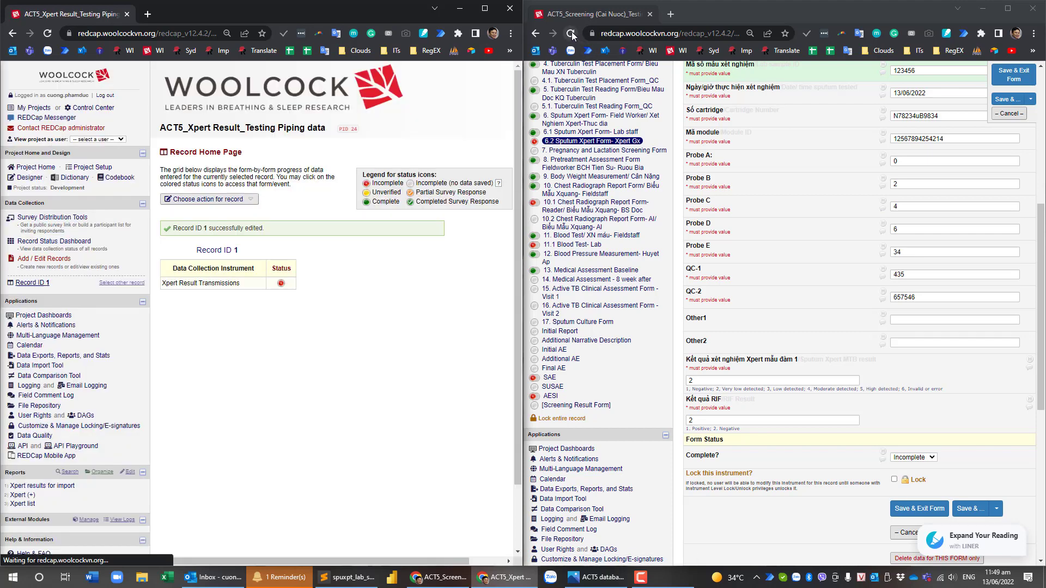
Reload the Screening Sputum Xpert form and verify the piped Xpert MTB result now reads 5.
left_click(572, 31)
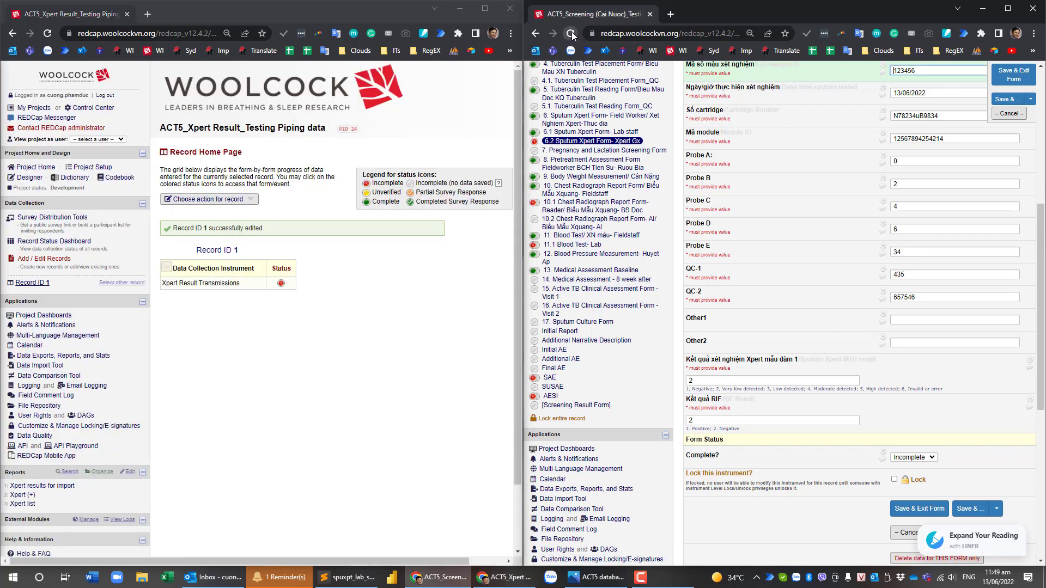
left_click(571, 31)
left_click(842, 97)
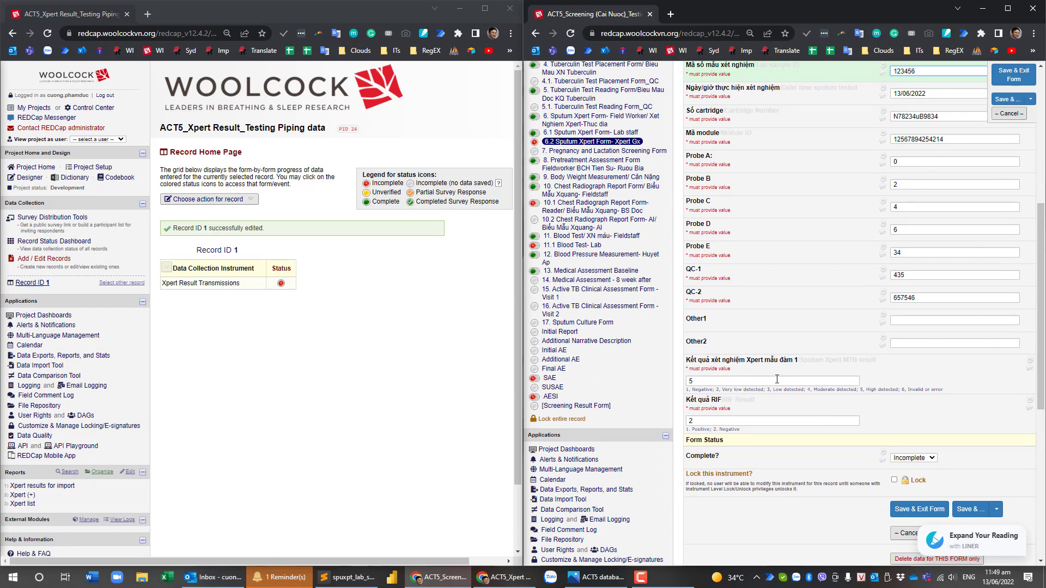
double_click(707, 381)
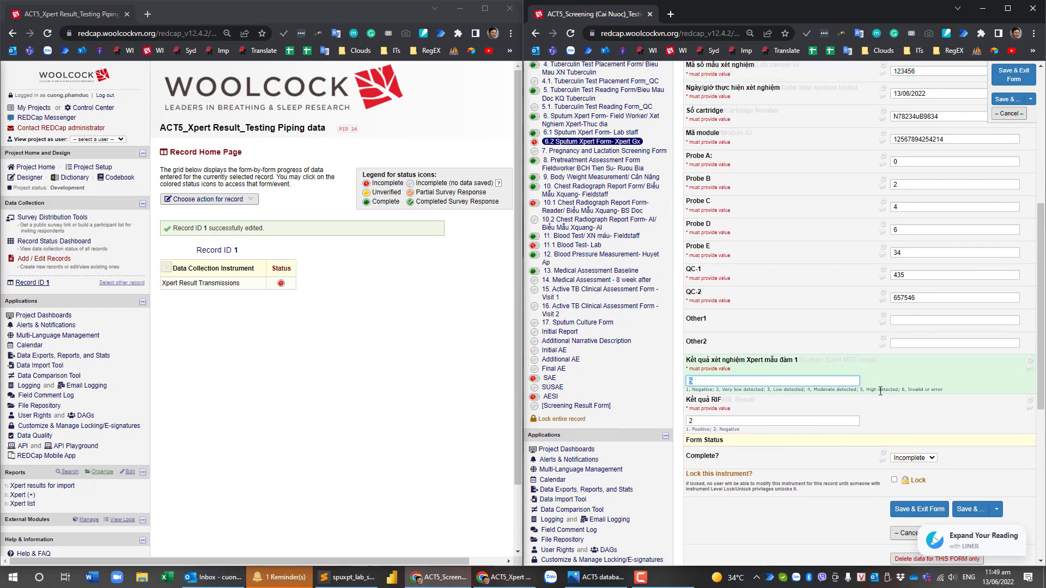
scroll(713, 283, "up", 5)
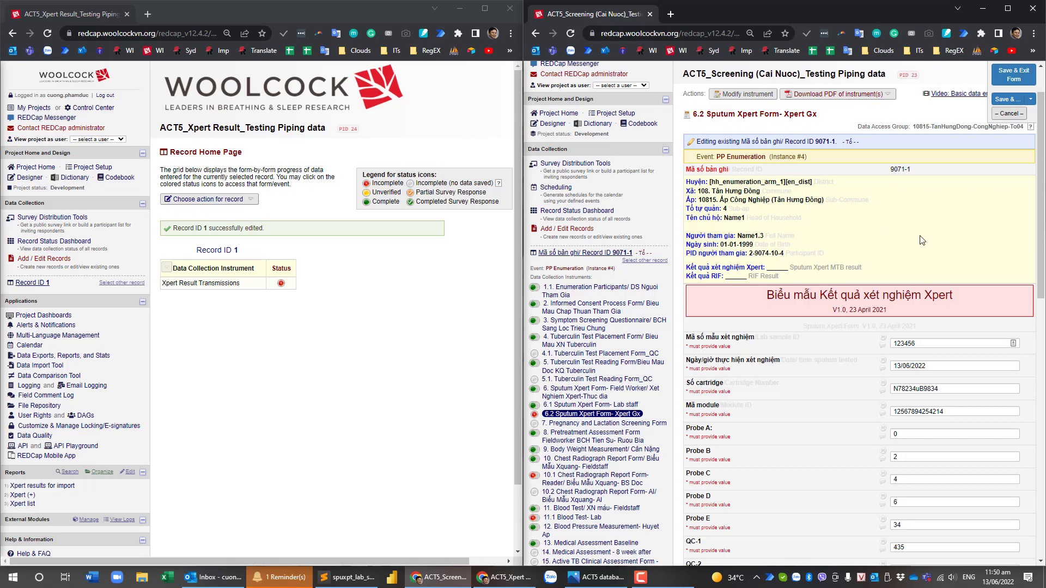
Go to the Screening Record Status Dashboard, leaving the Sputum Xpert form without saving changes.
left_click(605, 211)
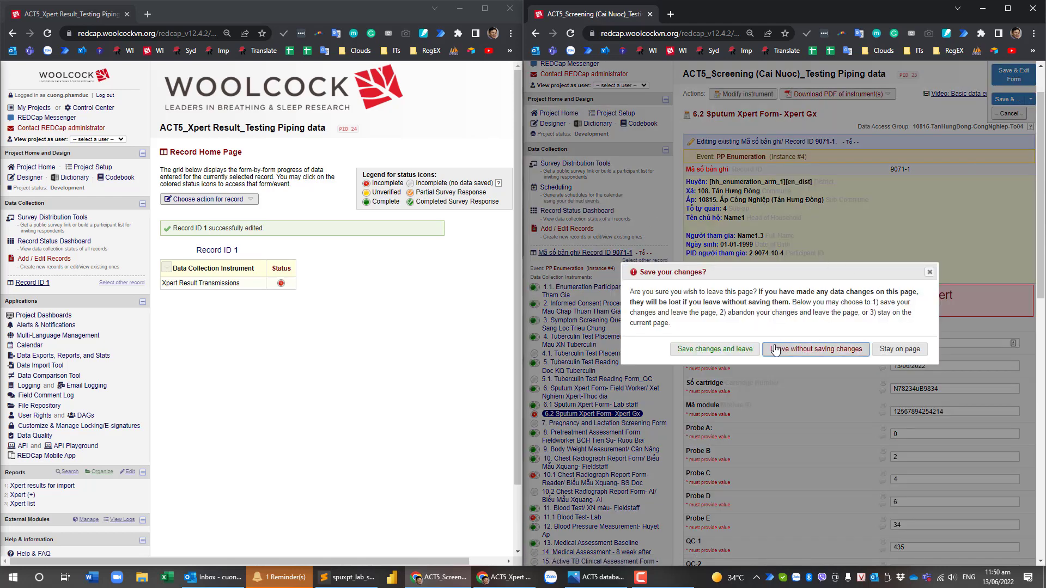
left_click(846, 348)
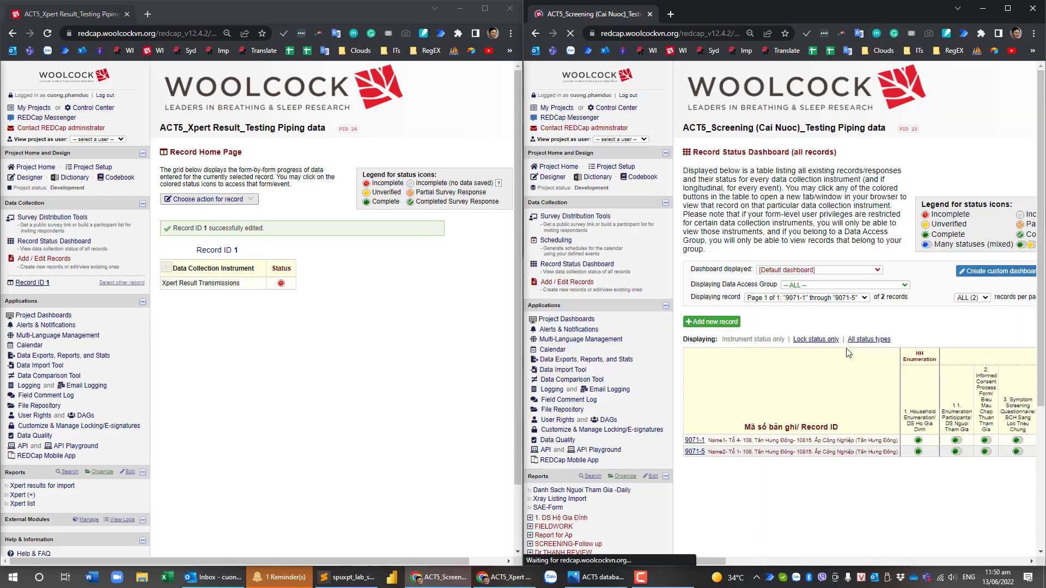